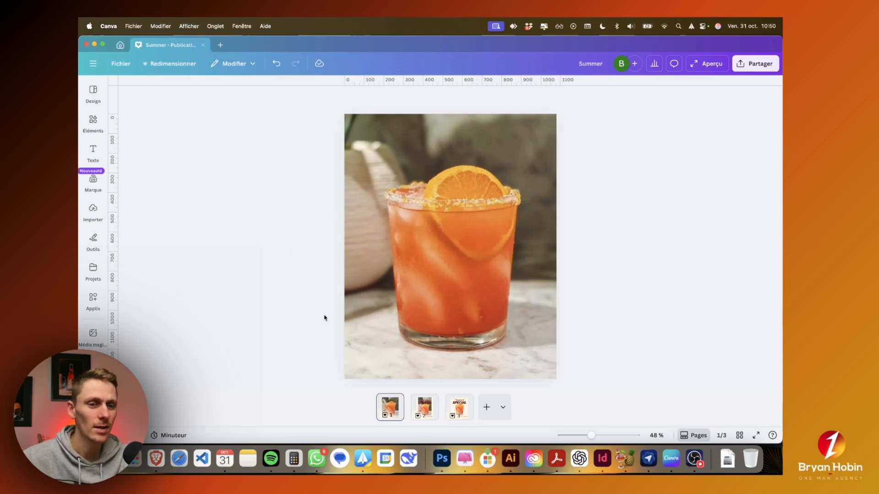
Step: Compare the original cocktail photo on page 1 with the finished Summer Special poster on page 3
left_click(412, 278)
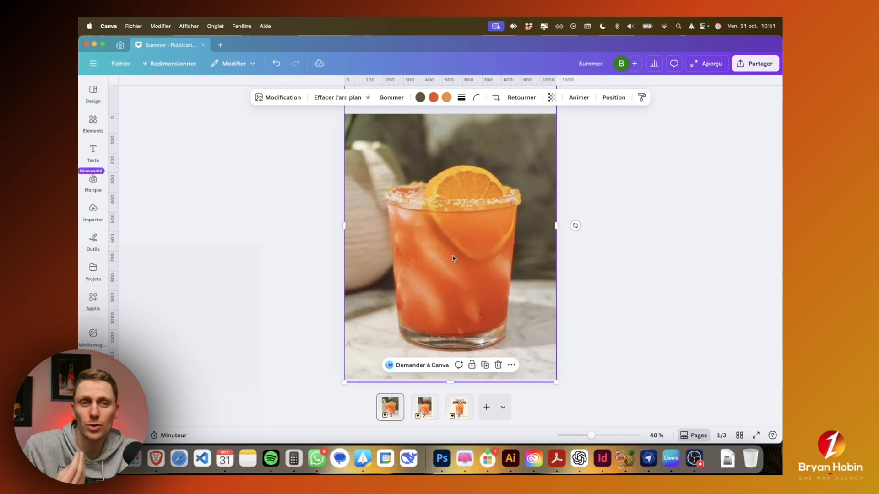
left_click(459, 407)
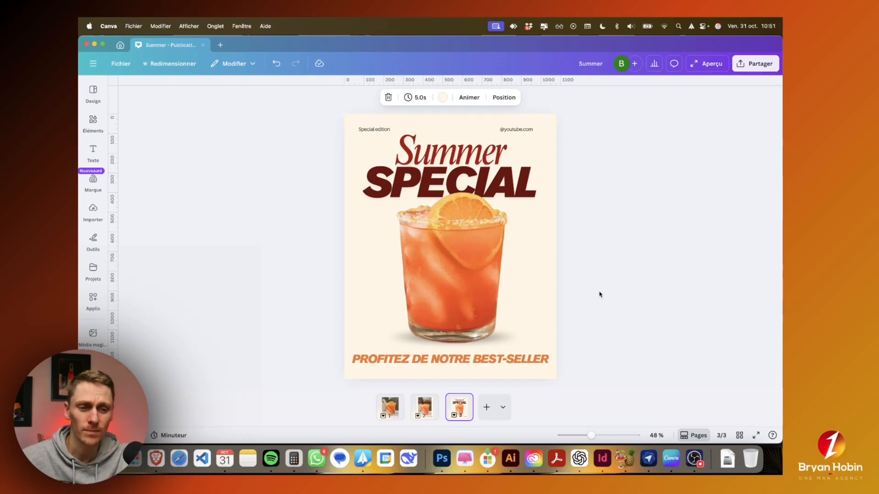
left_click(402, 396)
left_click(466, 411)
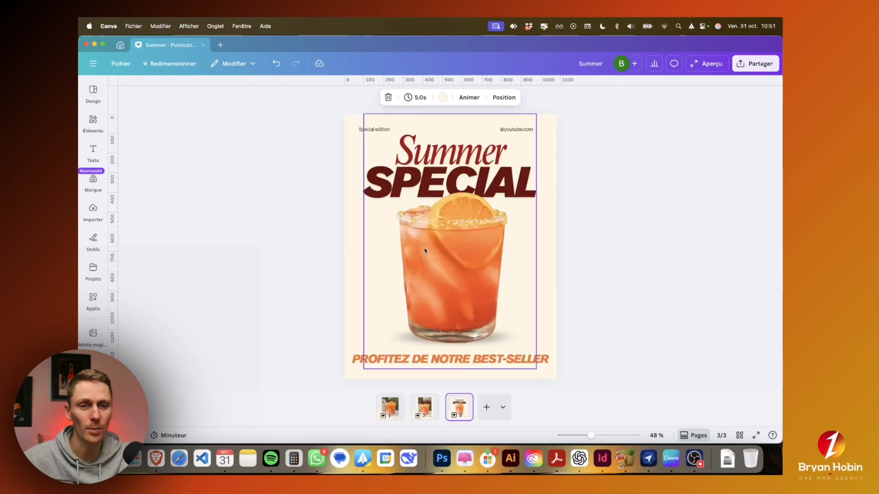
left_click(452, 261)
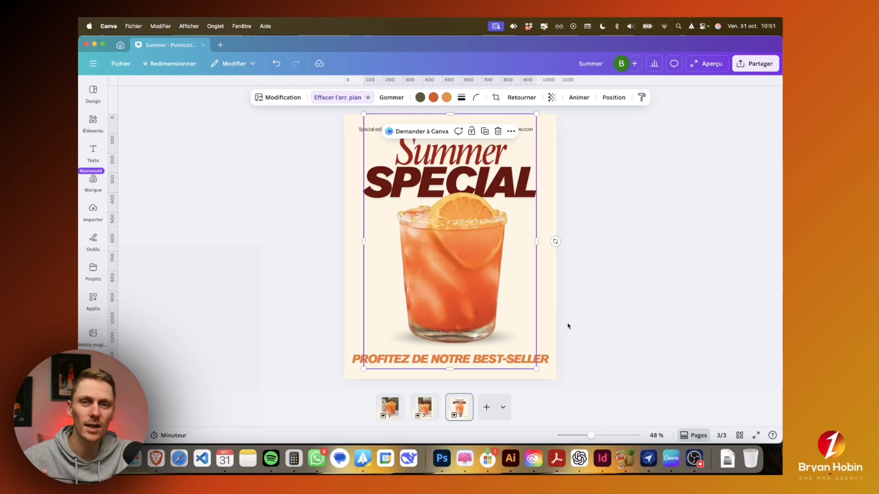
scroll(596, 322, "up", 2)
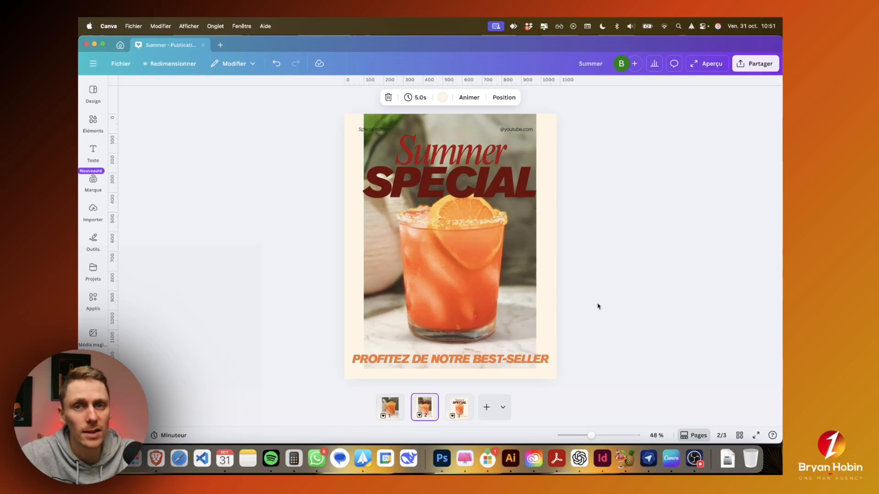
Step: Search the apps for "eraser" and open Background Eraser
left_click(93, 300)
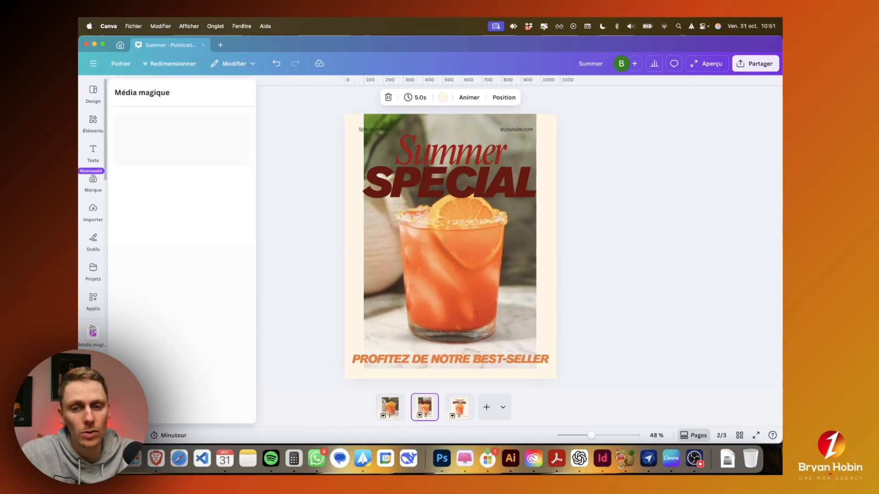
left_click(169, 96)
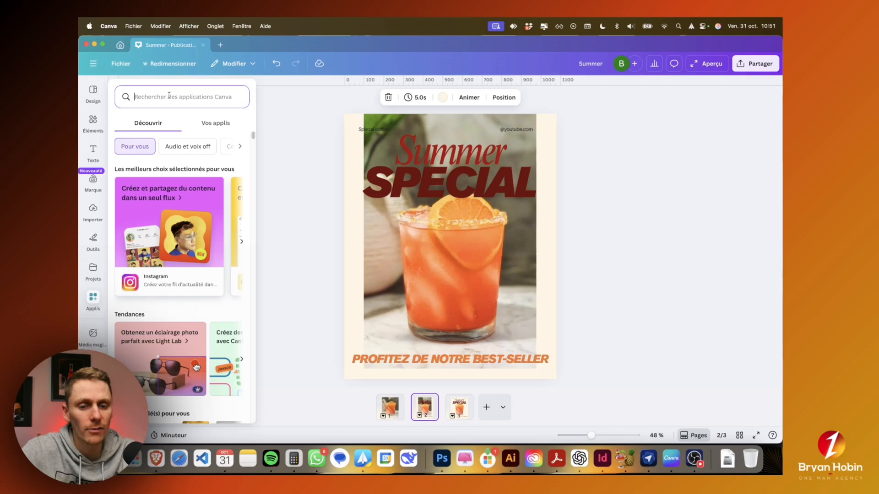
type("eraser")
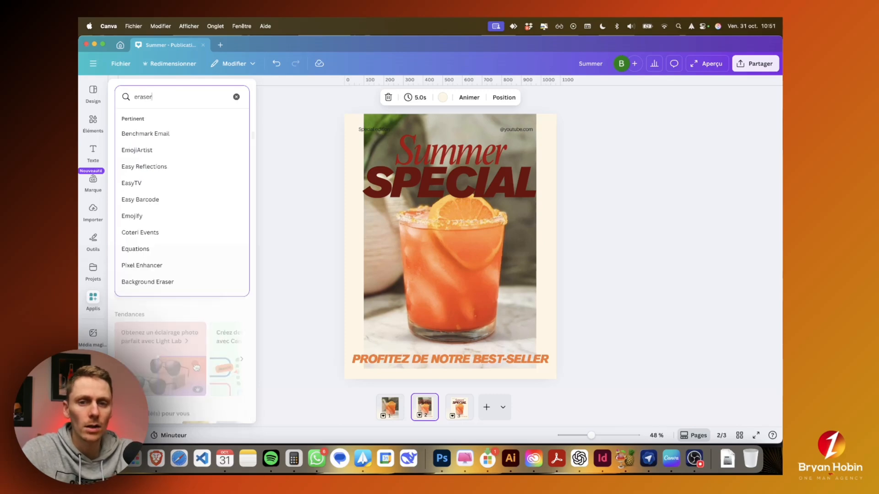
key("Return")
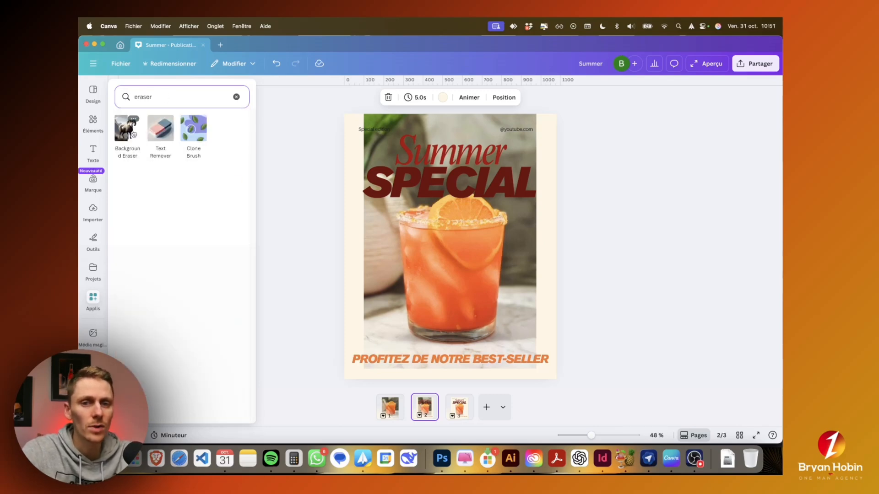
left_click(131, 134)
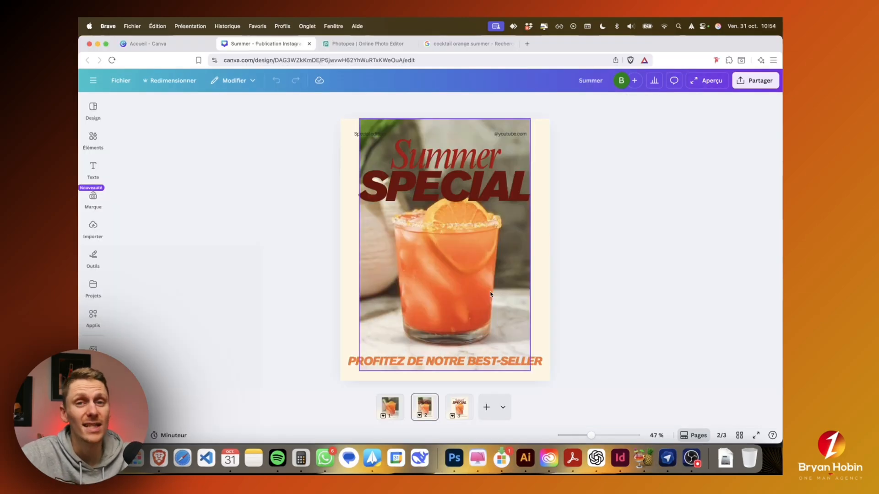
Step: Try the built-in background removal on the cocktail photo on page 2, and undo it
left_click(449, 286)
left_click(342, 105)
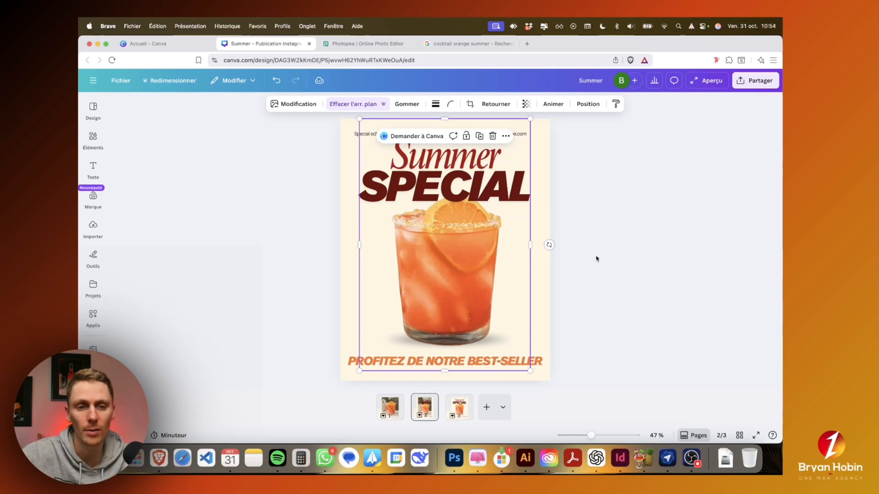
left_click(610, 262)
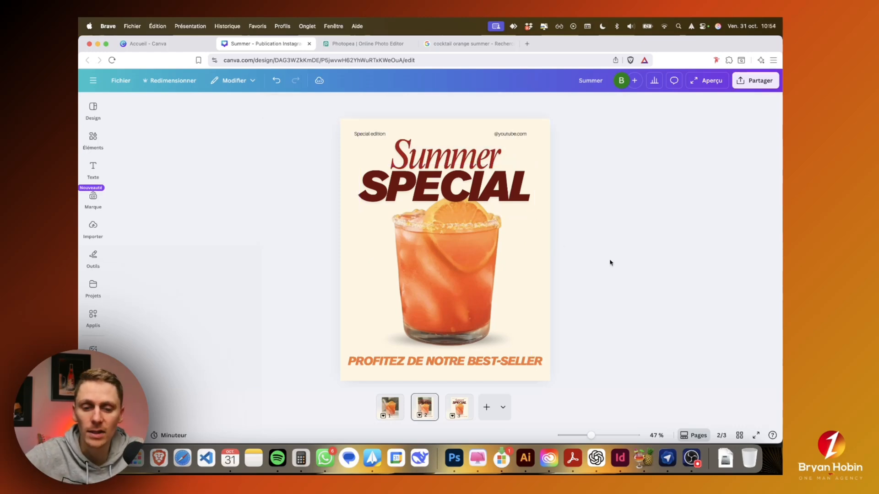
key("super+z")
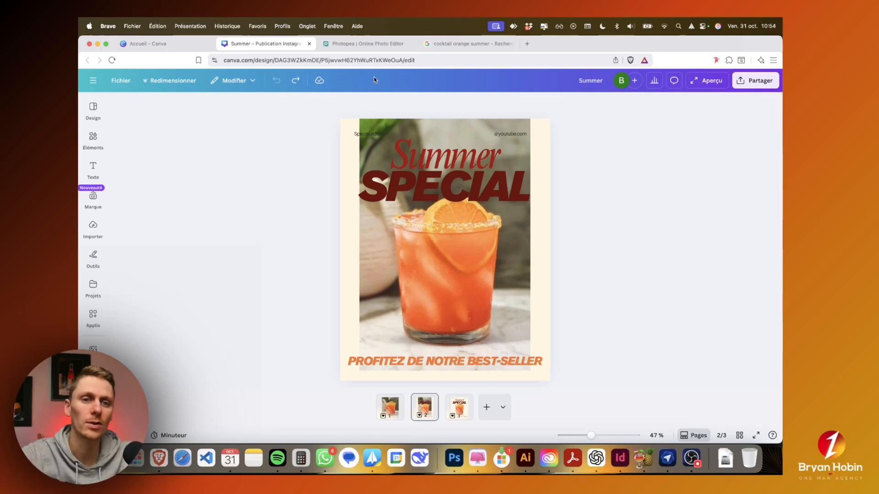
left_click(364, 44)
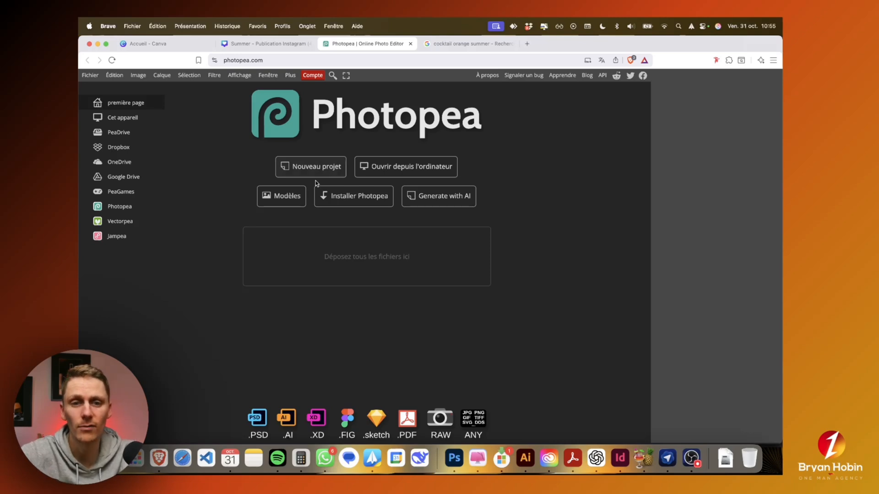
left_click(270, 44)
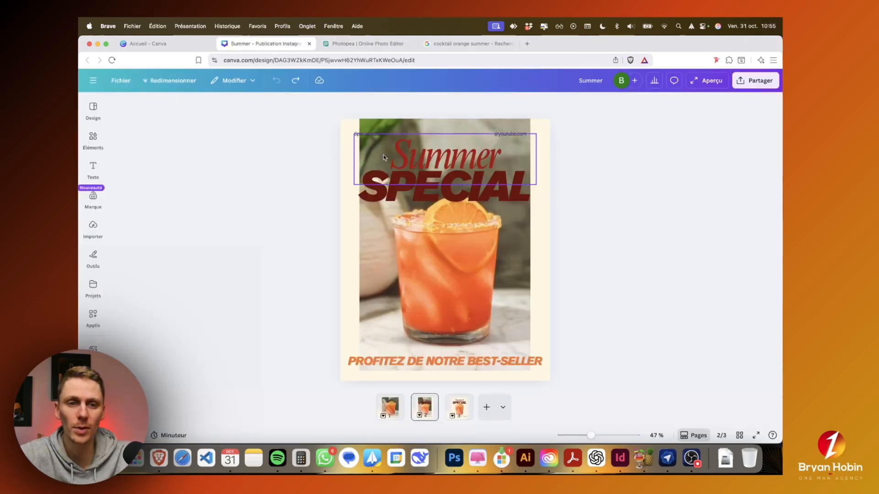
left_click(344, 152)
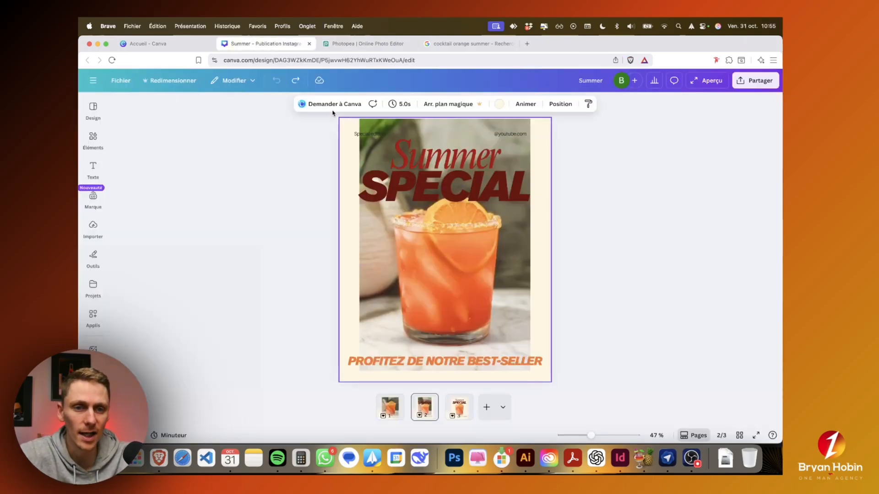
left_click(562, 130)
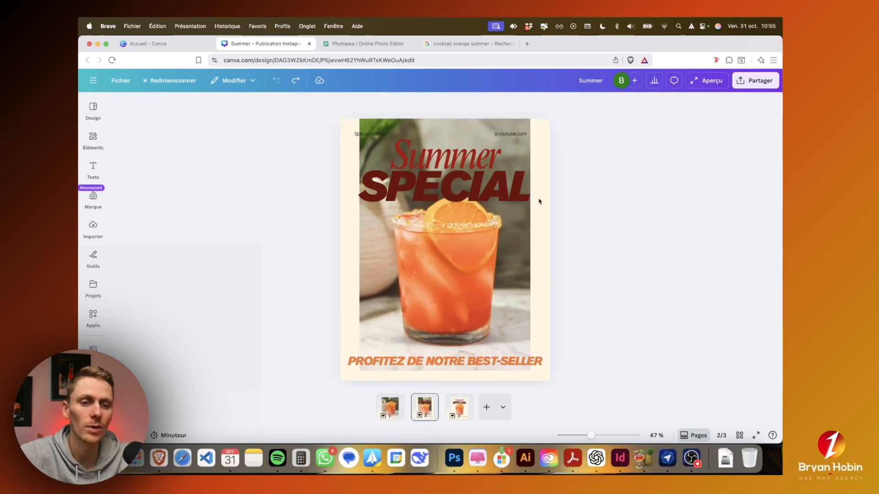
Step: Switch to Photopea and create a new project from the Insta Portrait preset, 1080 x 1350 px
left_click(360, 44)
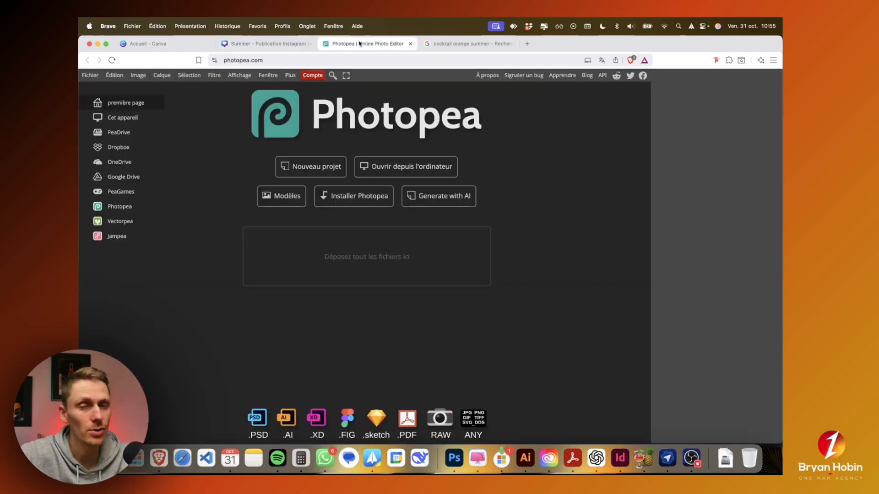
left_click(321, 172)
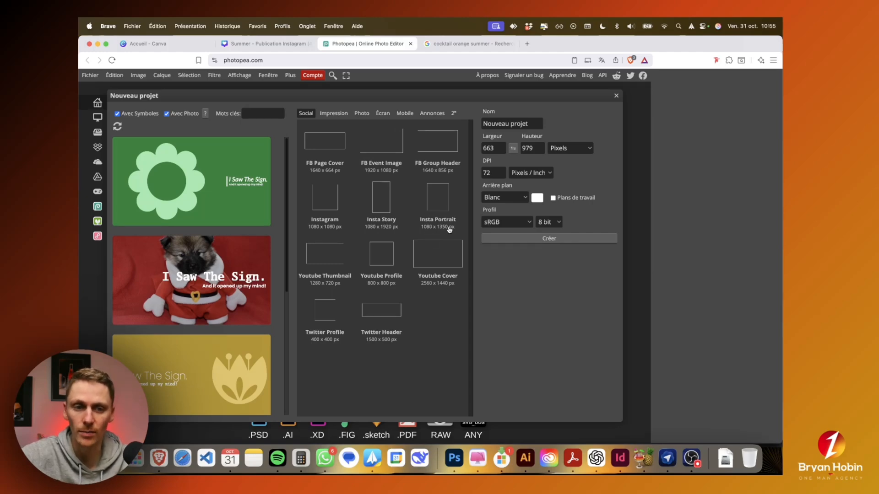
left_click(435, 202)
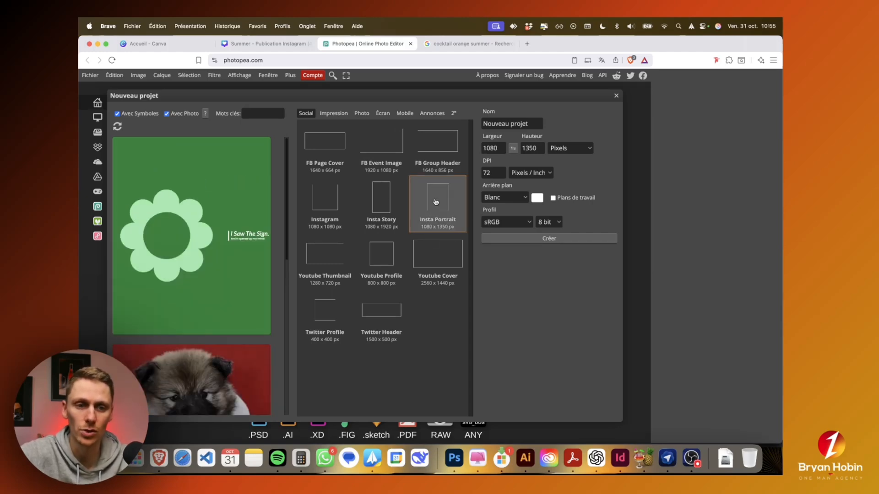
left_click(520, 240)
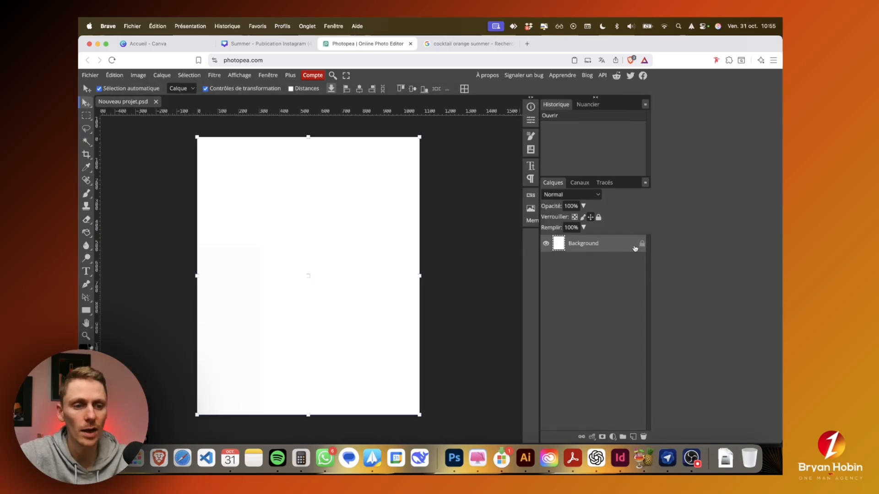
Step: Copy the orange cocktail photo from the Google image results and paste it into the new Photopea project
key("ctrl+Tab")
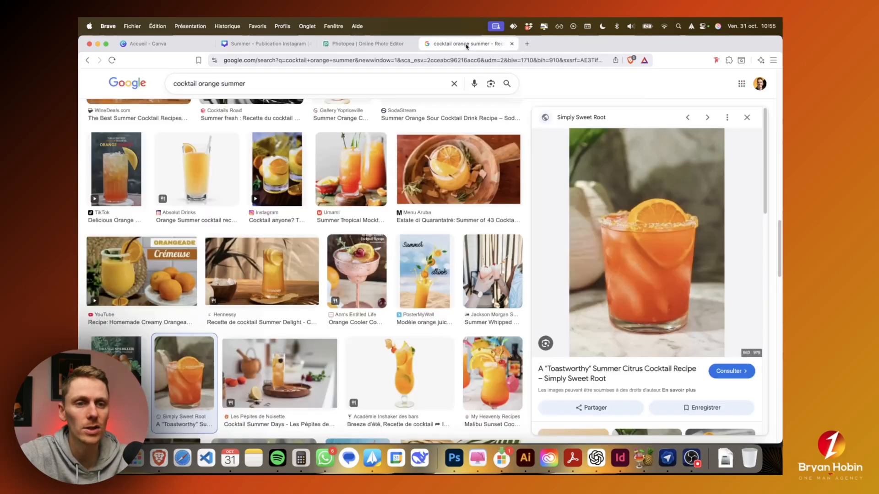
right_click(625, 239)
left_click(533, 356)
key("ctrl+shift+Tab")
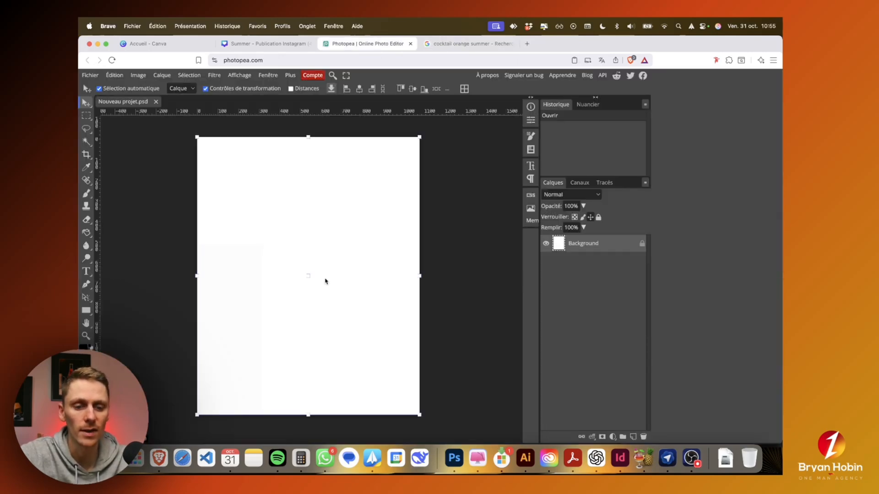
left_click(118, 78)
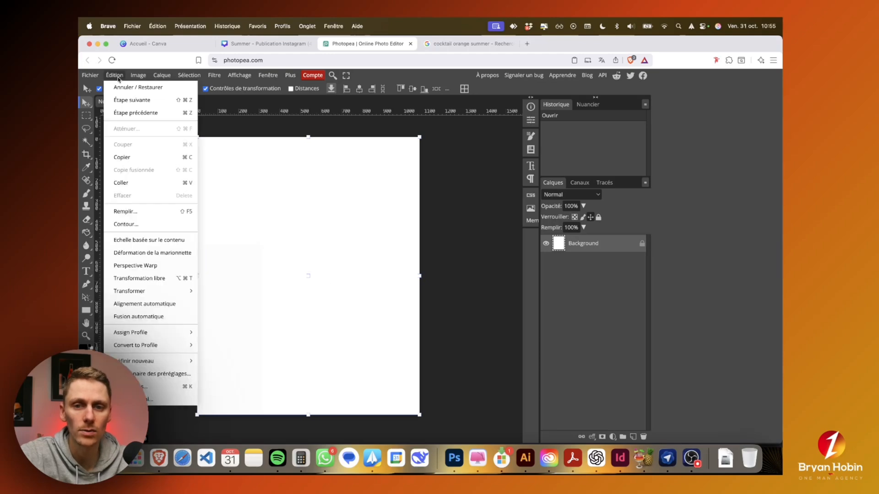
left_click(134, 183)
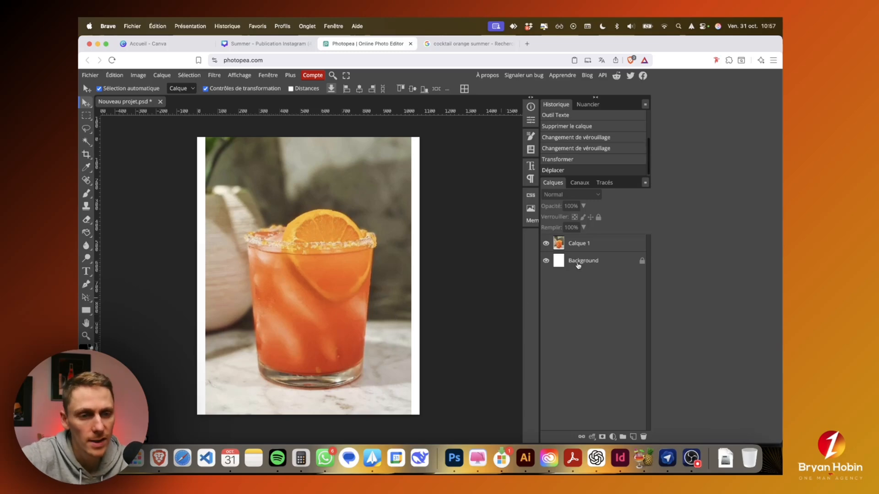
Step: Unlock the white Background layer and delete it
left_click(579, 262)
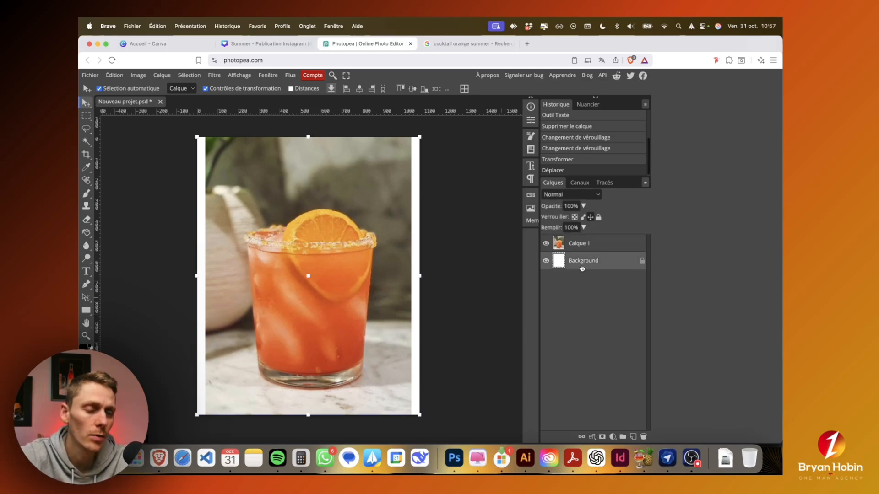
left_click(641, 263)
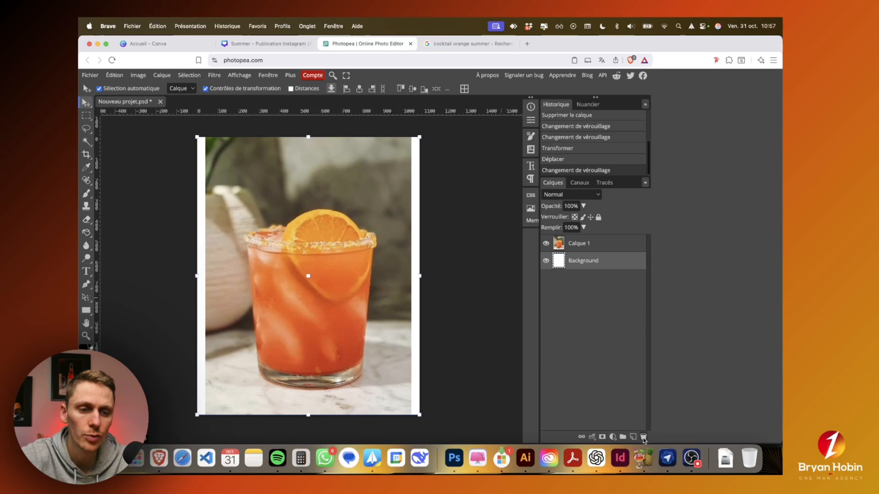
left_click(644, 438)
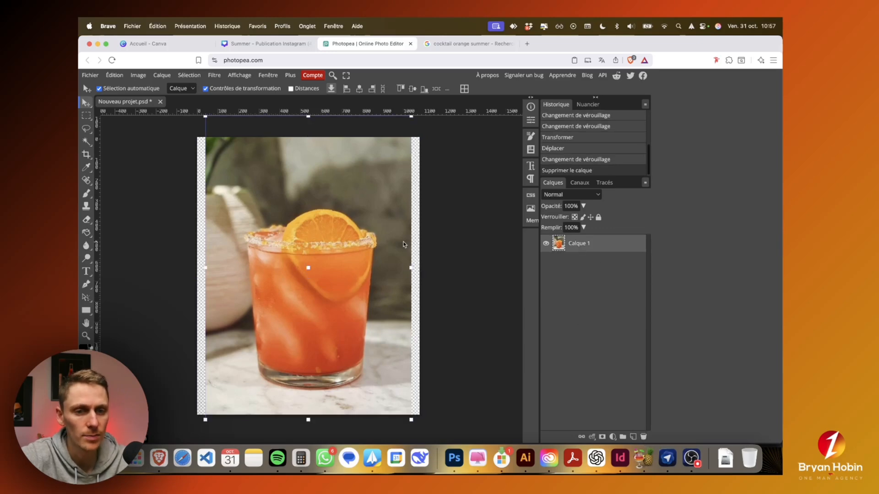
Step: Remove the background of the cocktail photo layer with Remove BG, accepting the short ad to skip the daily wait
scroll(416, 235, "up", 10)
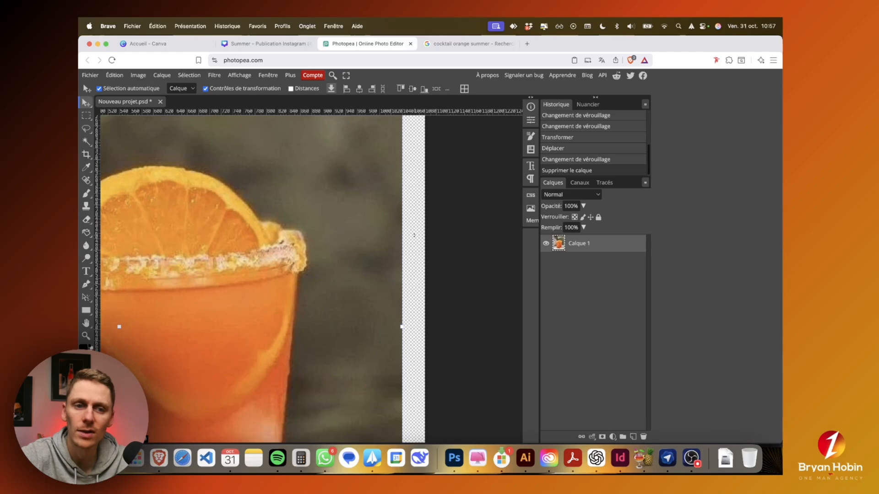
scroll(415, 235, "down", 10)
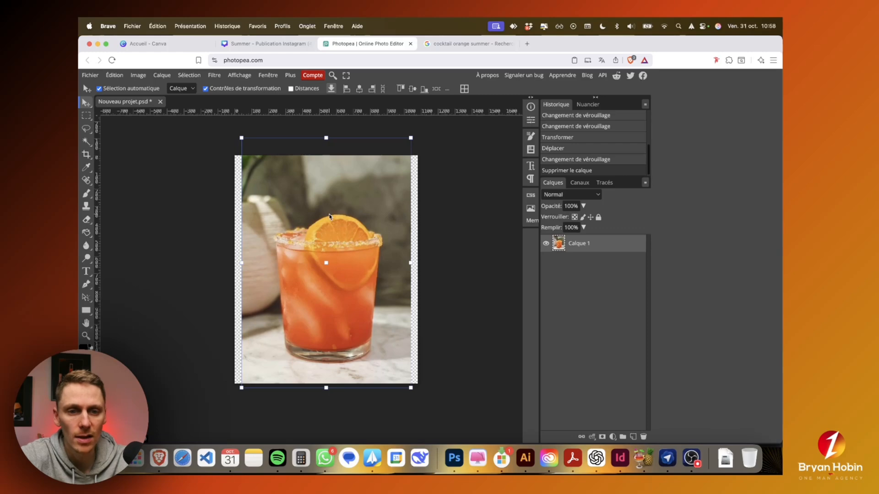
right_click(329, 217)
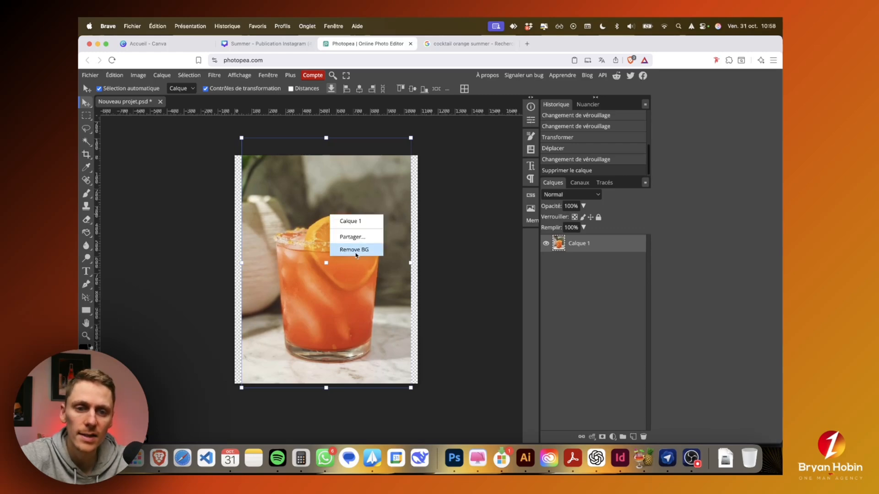
left_click(362, 252)
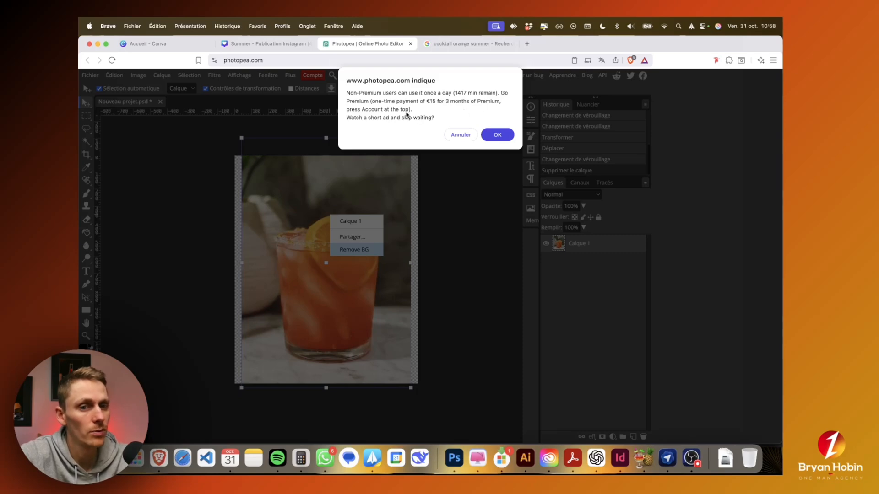
left_click(493, 134)
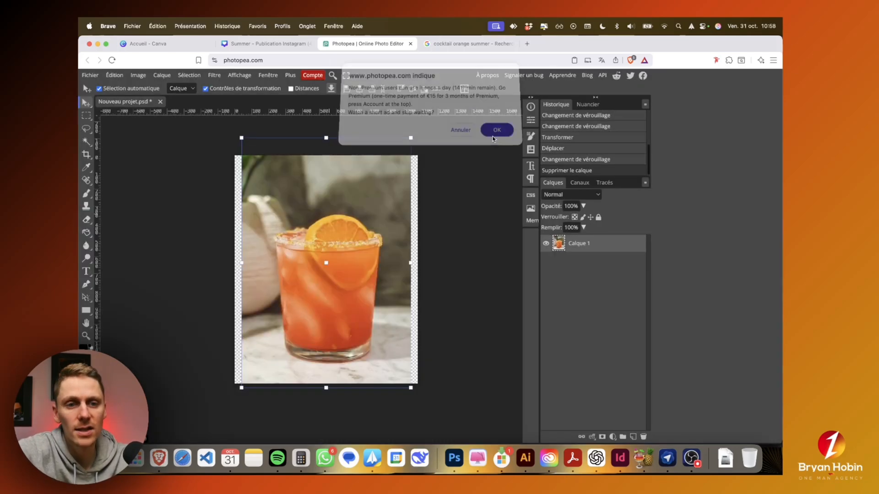
left_click(493, 136)
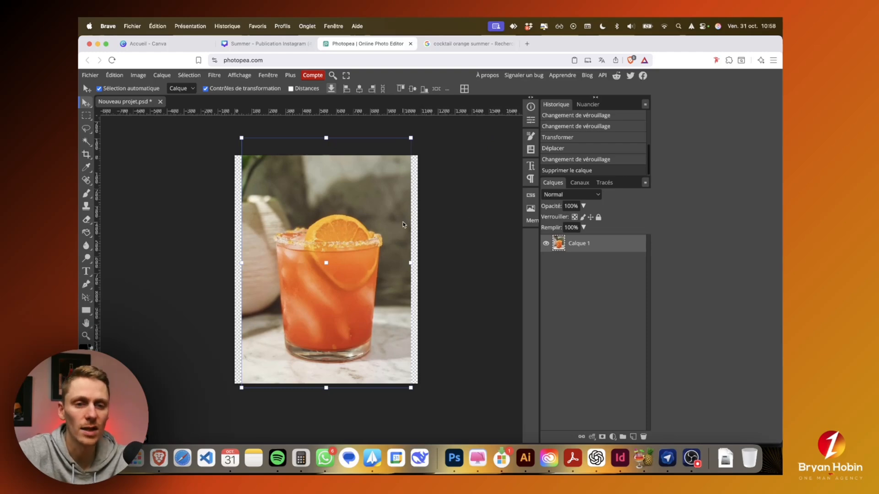
right_click(380, 223)
left_click(403, 255)
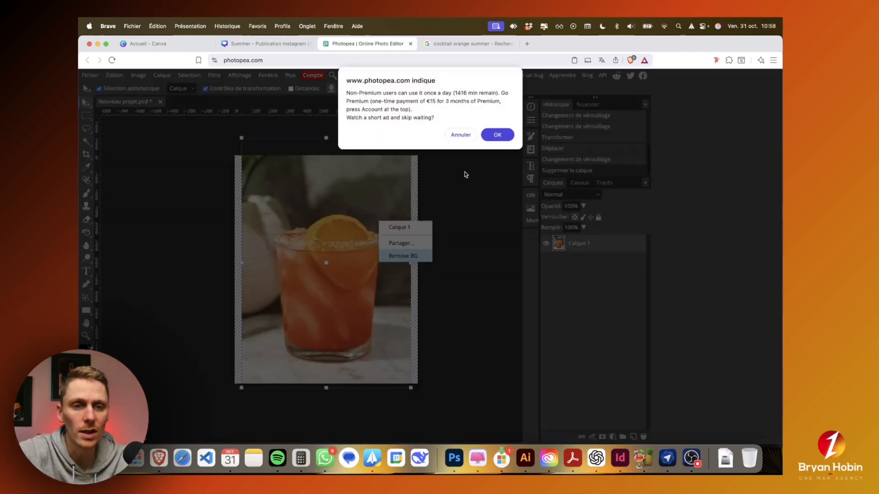
left_click(460, 135)
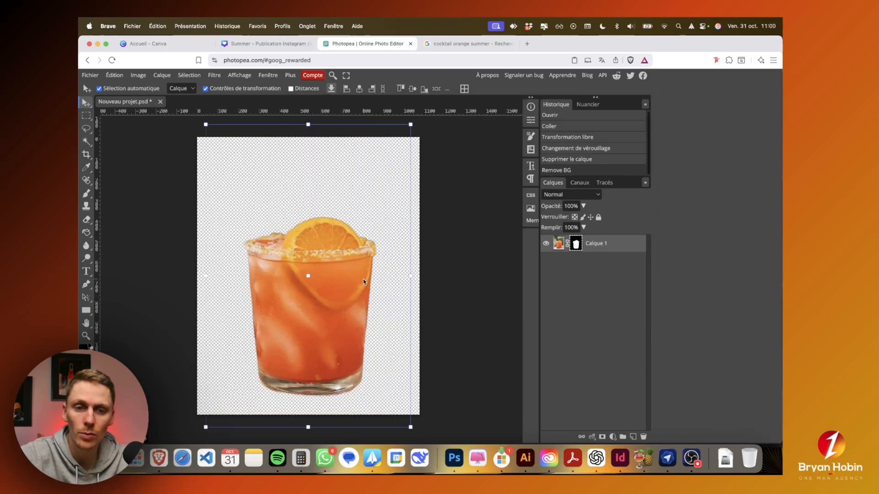
Step: Apply the pixel mask on the cocktail layer permanently and move the cut-out glass slightly up on the canvas
right_click(578, 246)
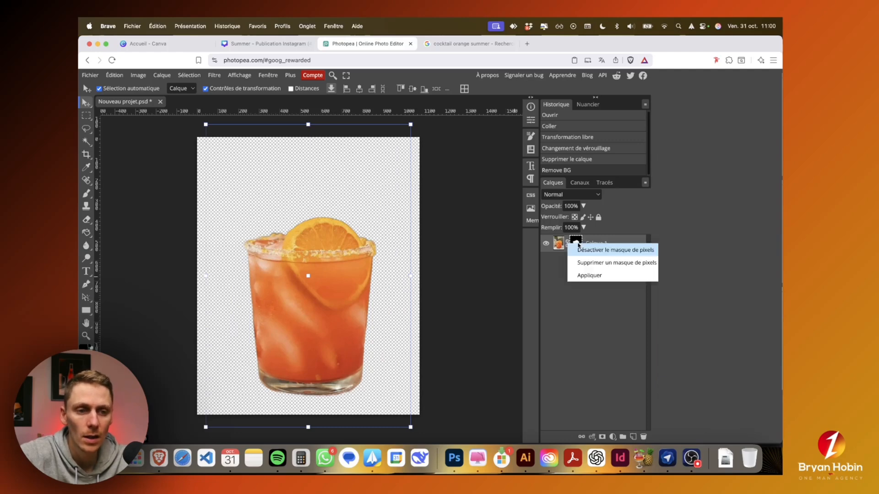
left_click(584, 289)
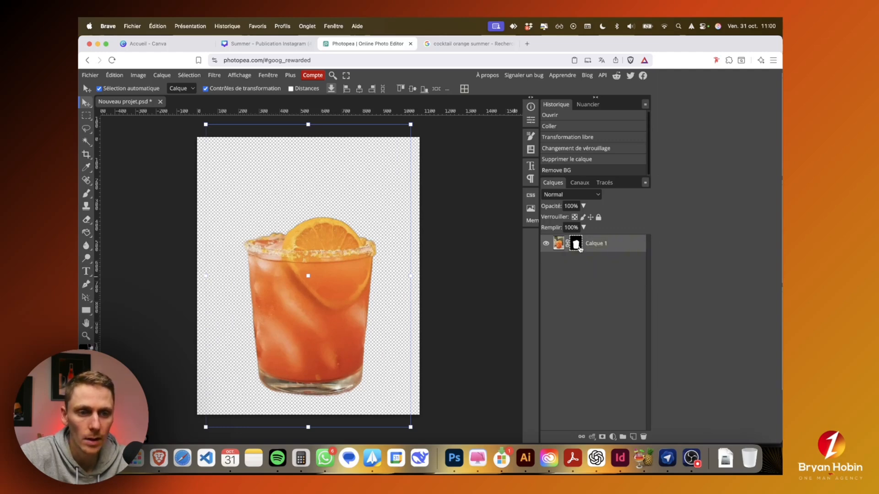
right_click(577, 244)
left_click(585, 271)
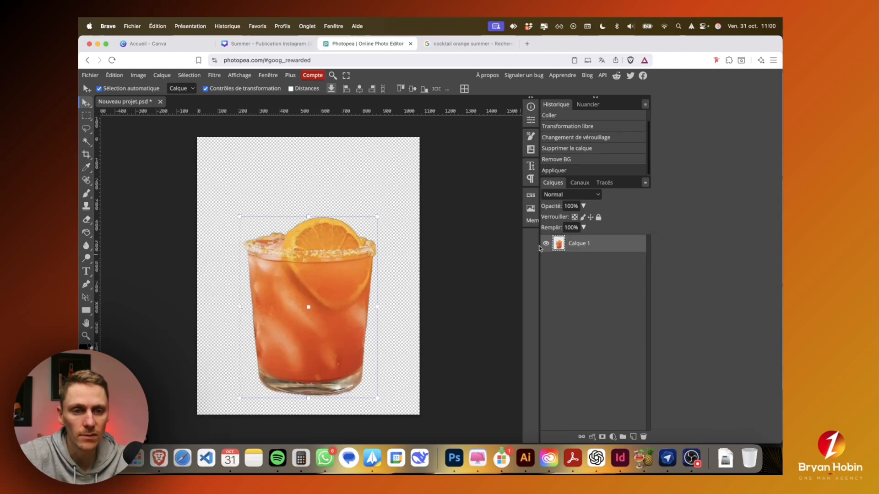
left_click_drag(336, 283, 334, 259)
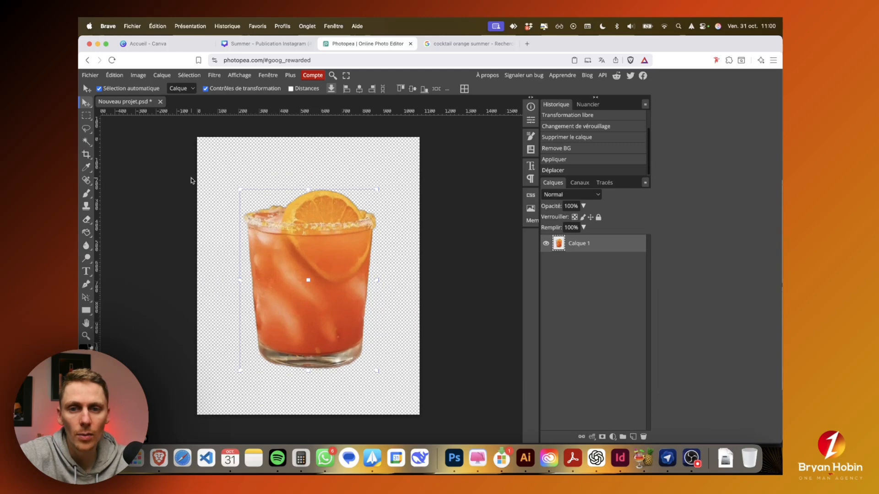
Step: Make a rectangular selection around the whole cut-out glass and copy it
left_click(88, 118)
left_click_drag(229, 170, 390, 387)
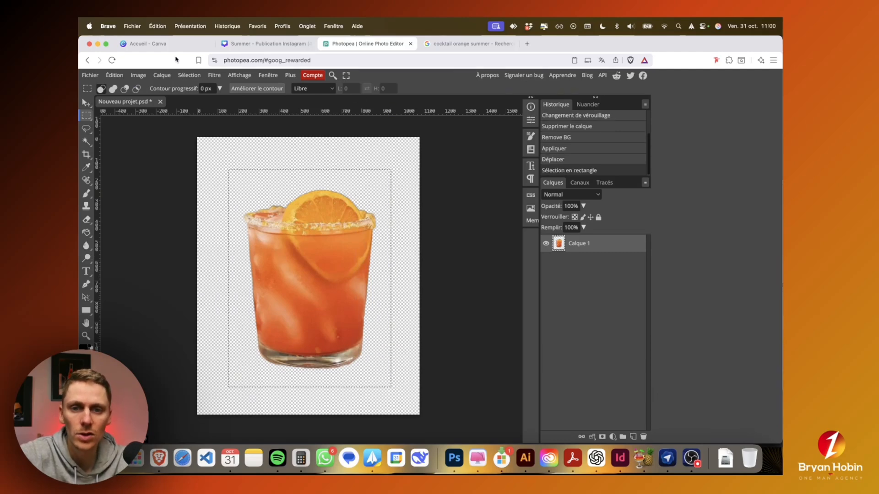
left_click(113, 77)
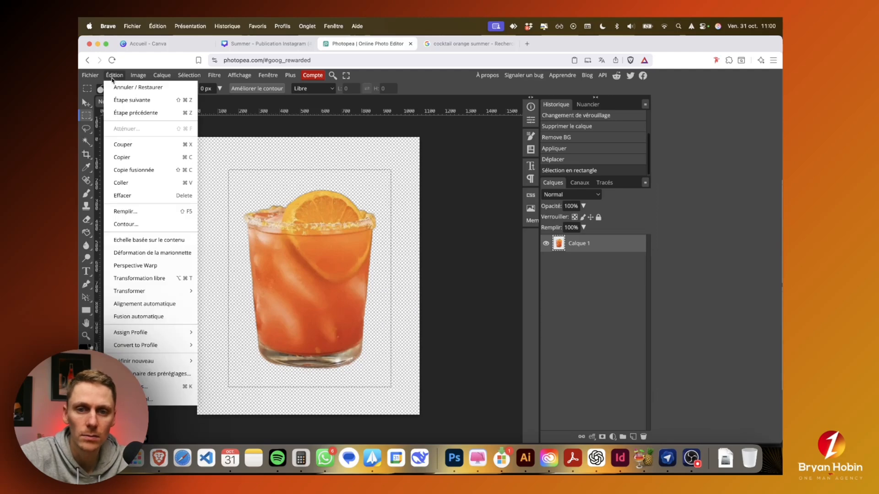
left_click(138, 157)
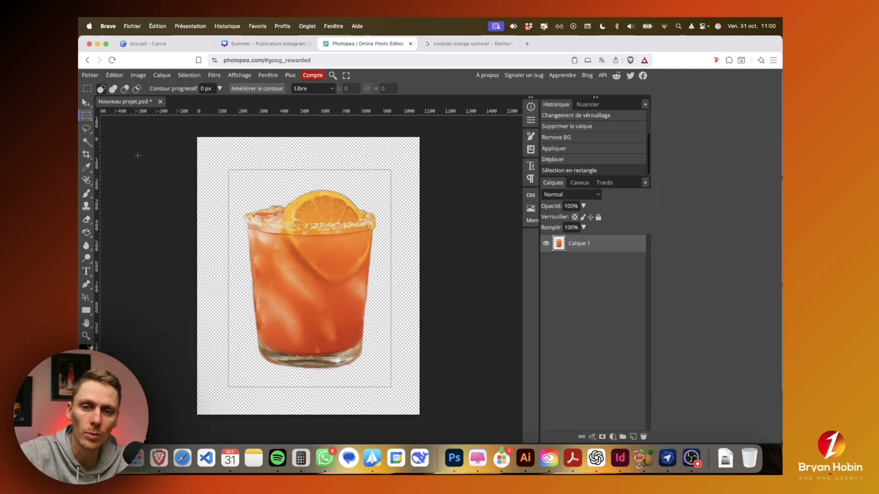
left_click(114, 76)
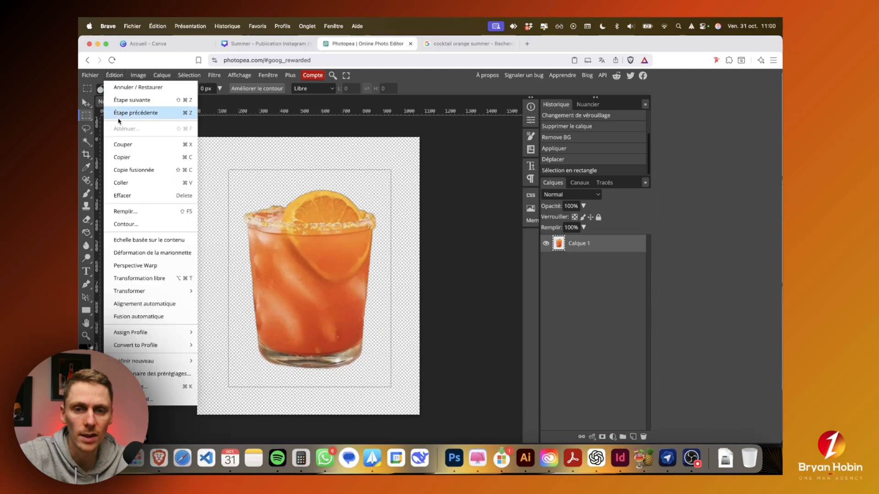
left_click(131, 156)
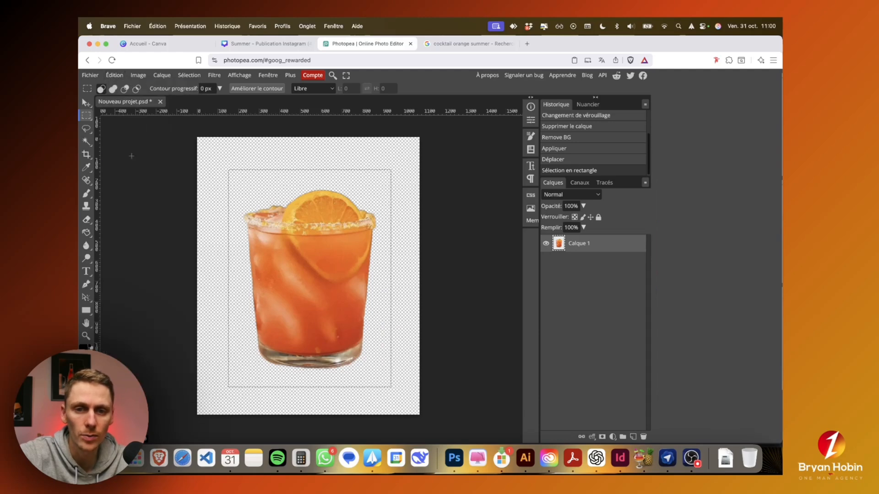
Step: Switch to the Summer design in Canva, duplicate page 3 and delete the cocktail image on the copy
left_click(271, 44)
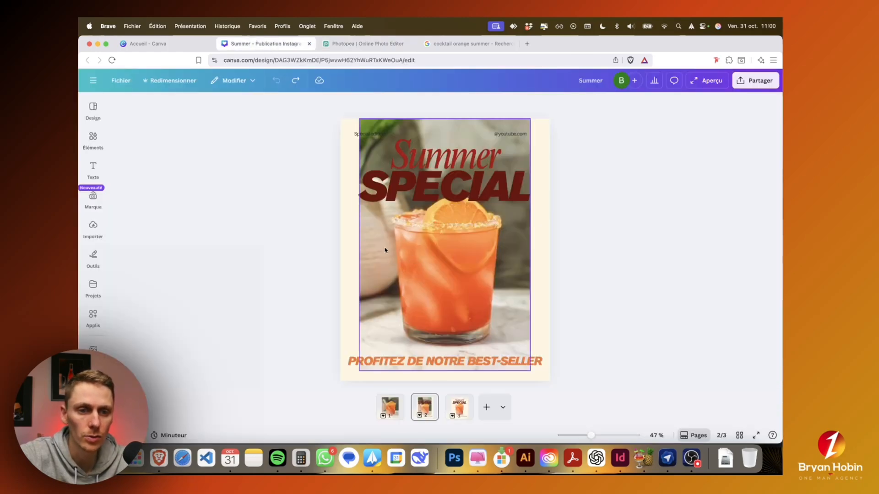
left_click(456, 409)
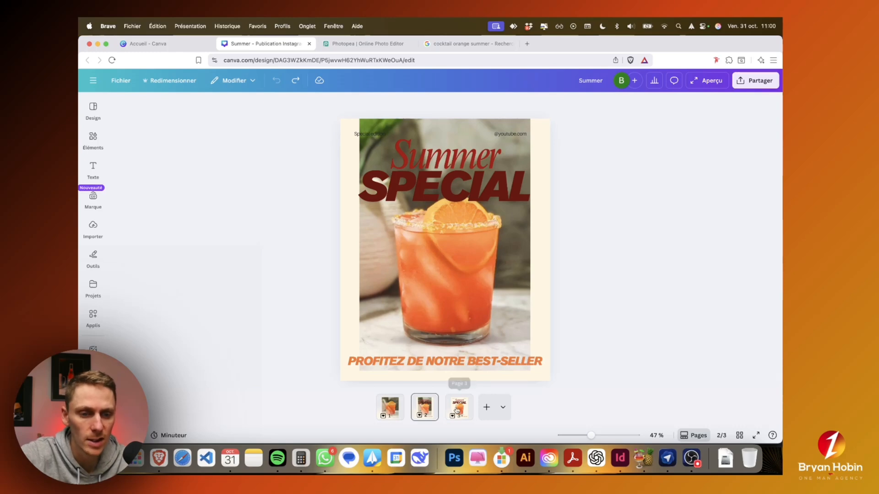
key("super+v")
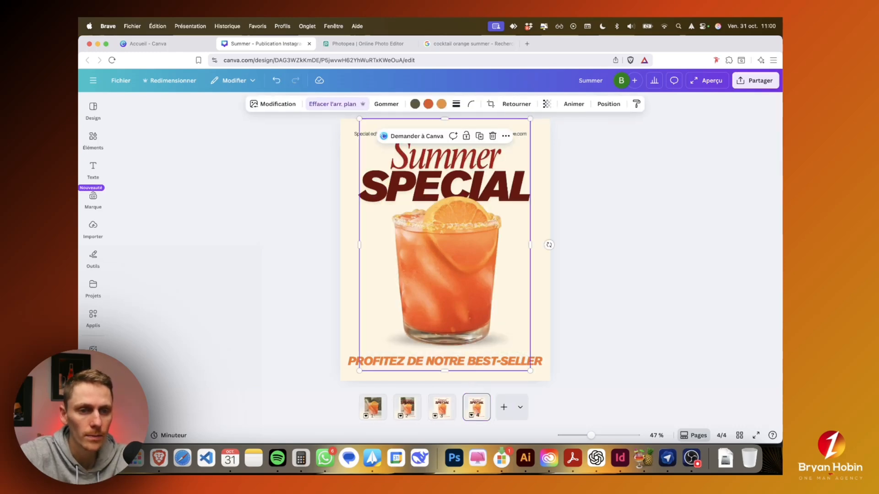
key("Delete")
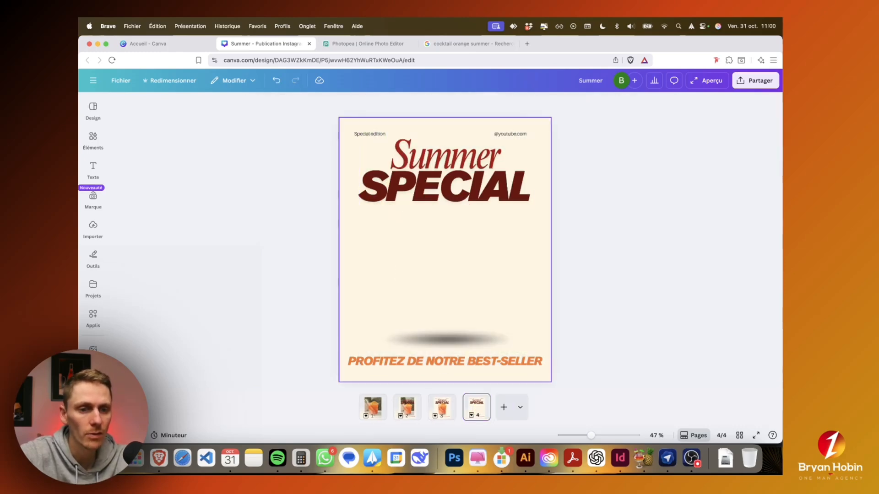
Step: Paste the cut-out glass onto page 4, allowing clipboard access, and move it down onto the shadow
right_click(461, 299)
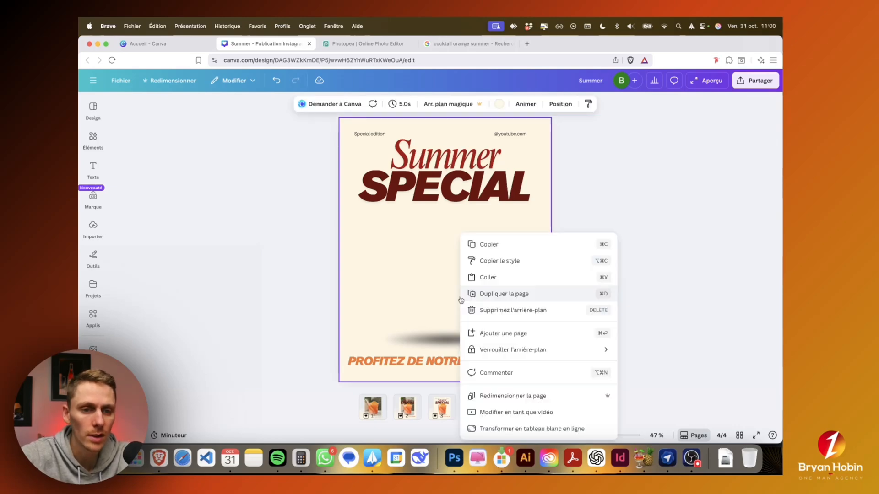
left_click(487, 277)
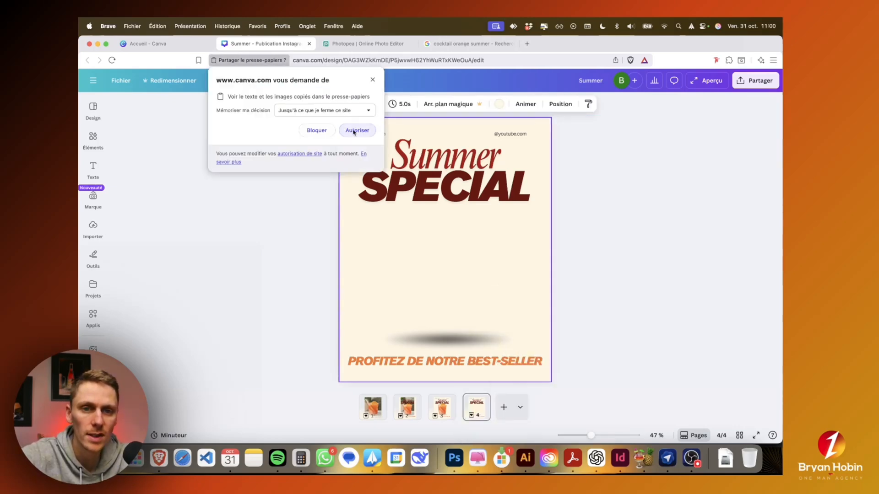
left_click(354, 131)
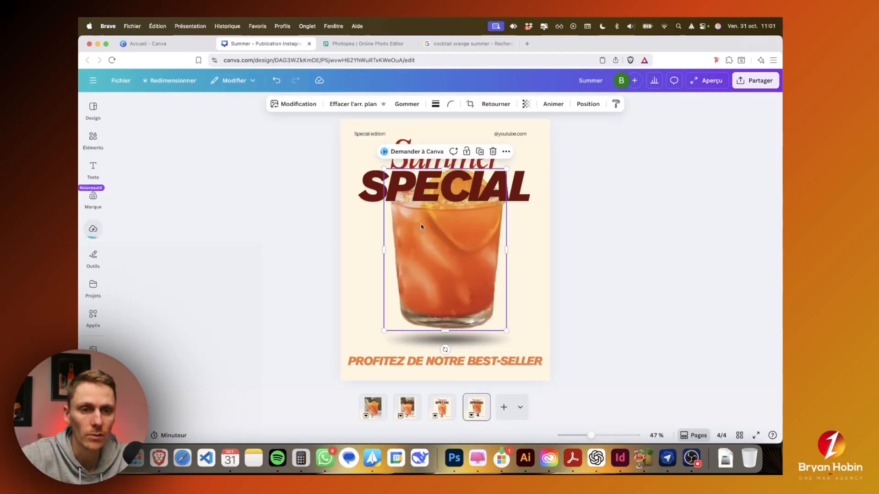
left_click_drag(458, 269, 457, 287)
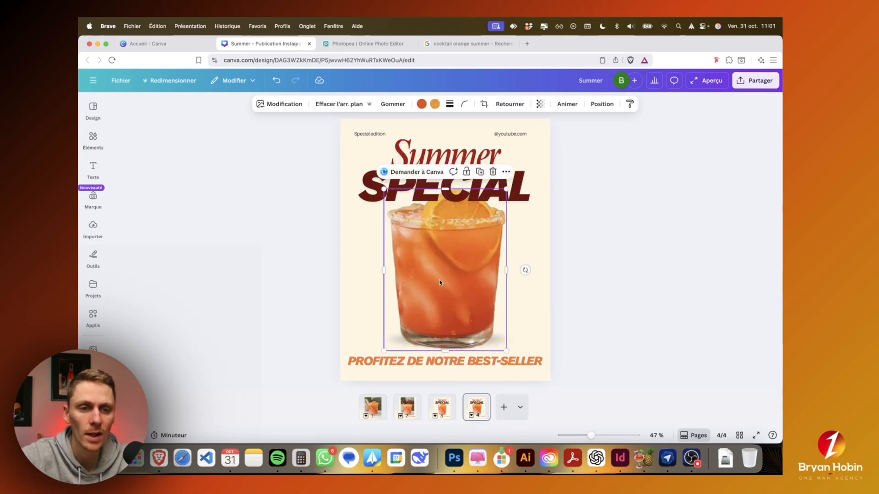
Step: Bring the pasted glass to the very front so it overlaps the SPECIAL title
left_click(601, 104)
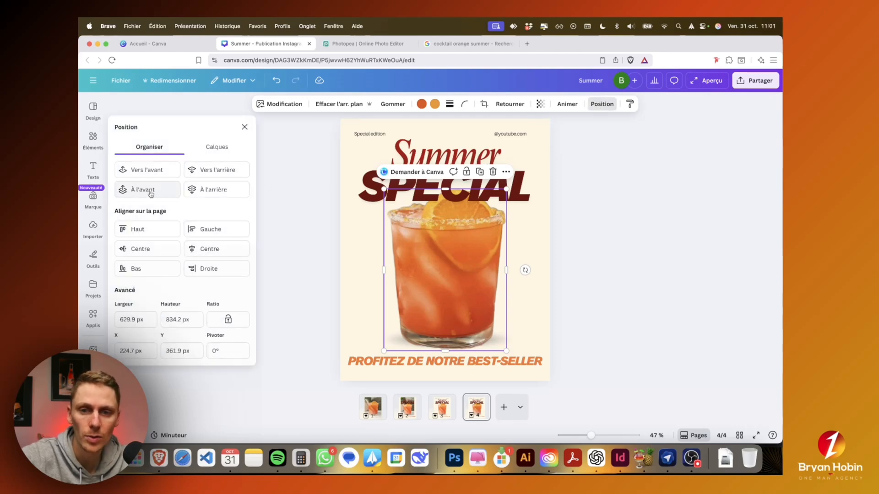
left_click(150, 194)
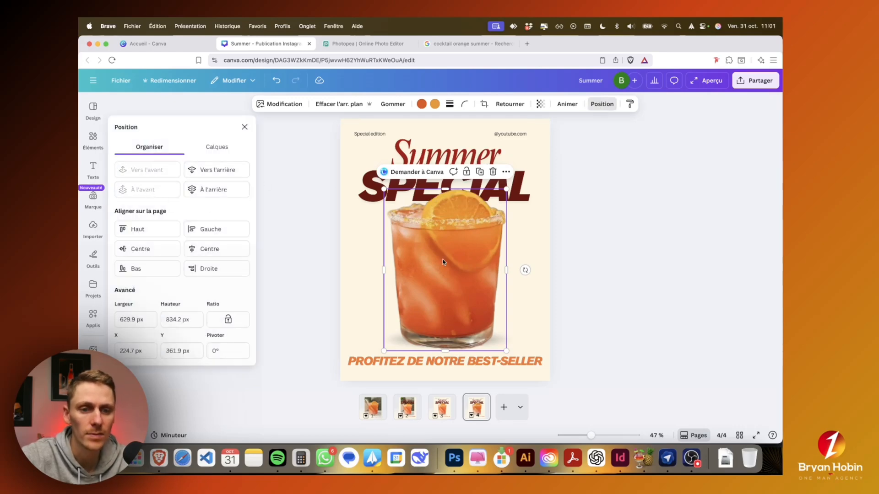
left_click(576, 272)
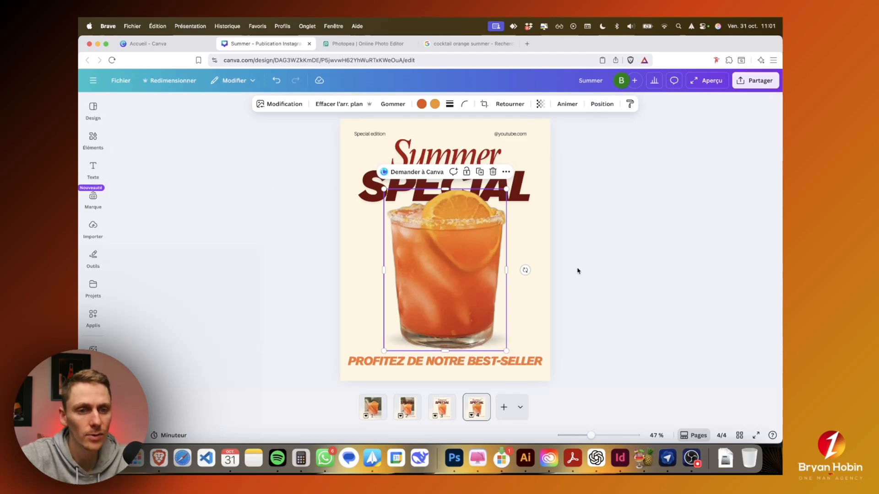
Step: Select the shadow under the glass and move it slightly lower
left_click(517, 275)
left_click(514, 345)
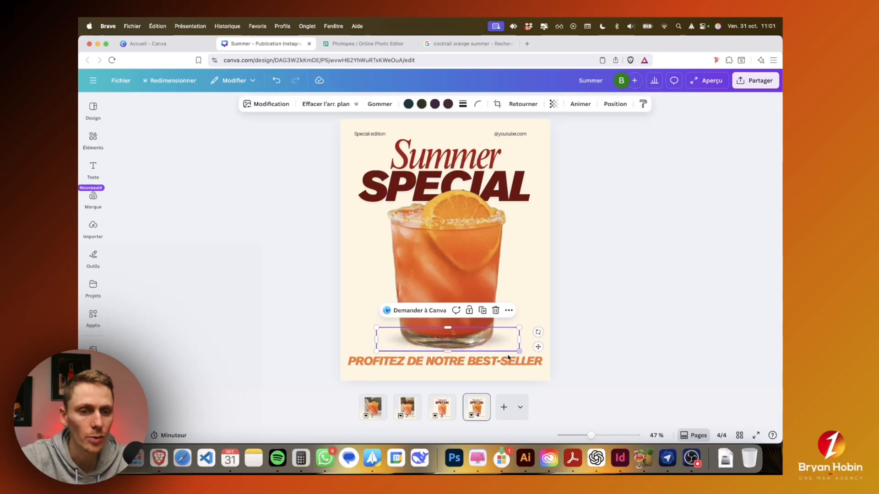
mouse_move(512, 340)
left_mouse_down()
mouse_move(559, 333)
mouse_move(510, 342)
left_mouse_up()
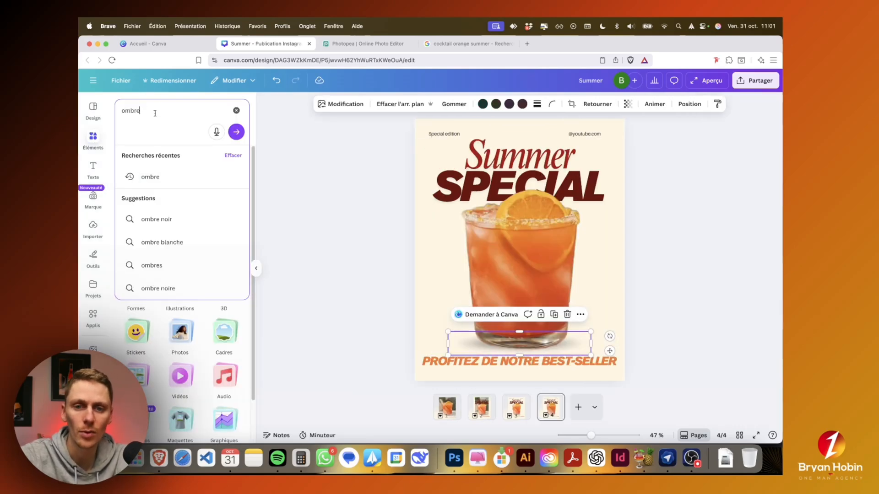
Step: Search the elements for "ombre", show only illustrations and examine the available shadow graphics
key("Return")
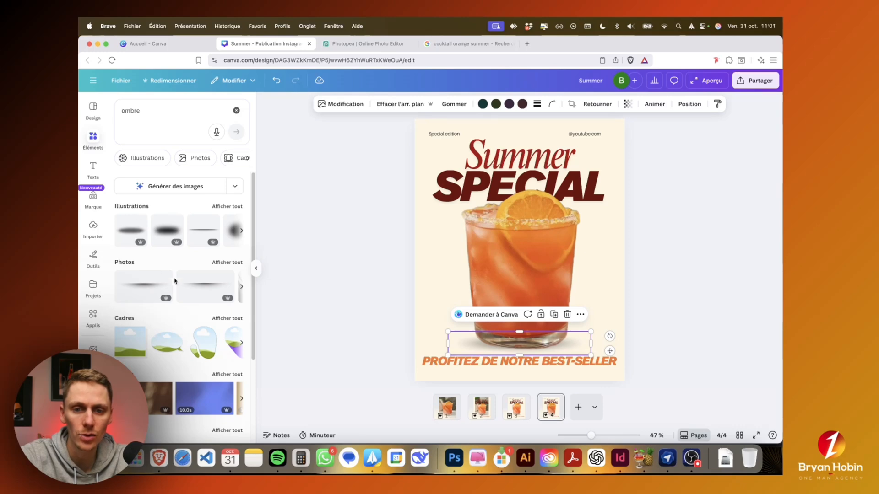
left_click(225, 207)
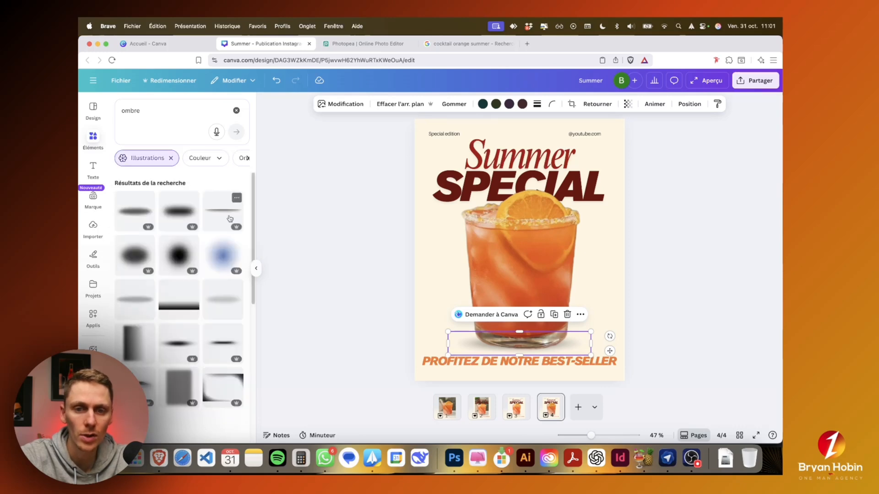
mouse_move(135, 211)
left_mouse_down()
mouse_move(447, 328)
mouse_move(141, 214)
mouse_move(148, 216)
left_mouse_up()
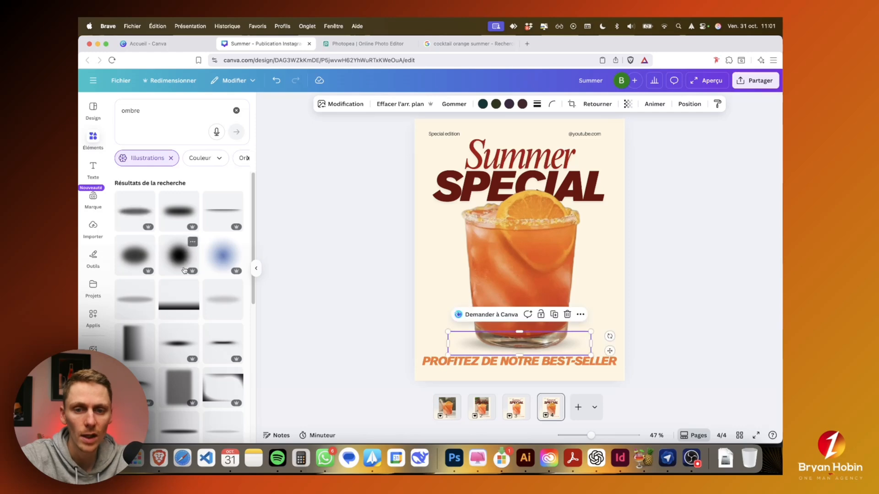
scroll(188, 279, "down", 1)
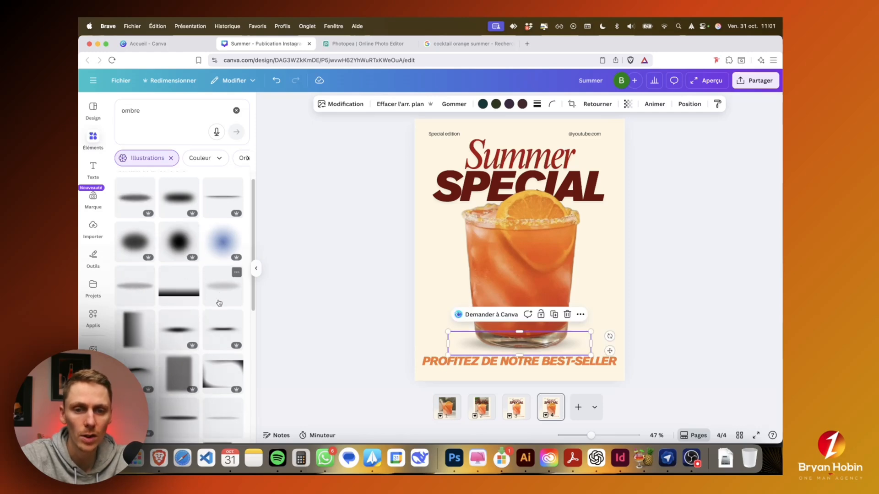
scroll(220, 296, "down", 3)
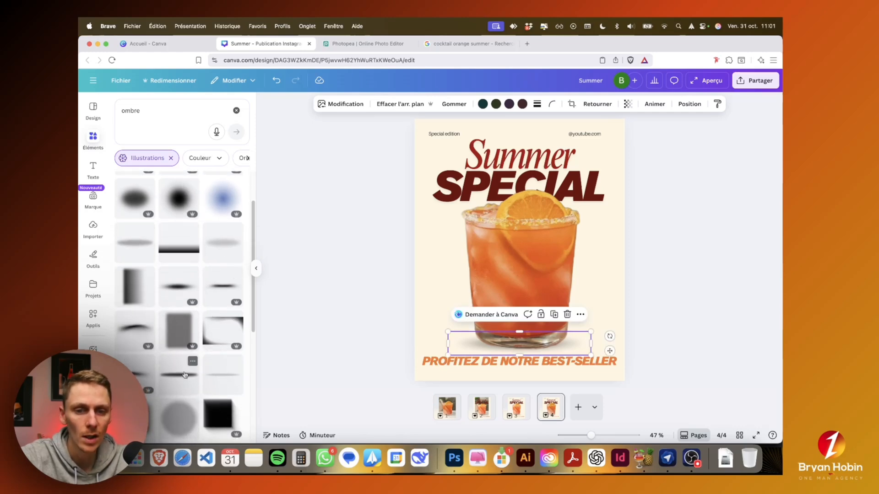
Step: Replace the old shadow with the thin dark elongated one and shrink it under the glass's base to about 595 × 104 px
left_click_drag(185, 381, 437, 330)
left_click(451, 349)
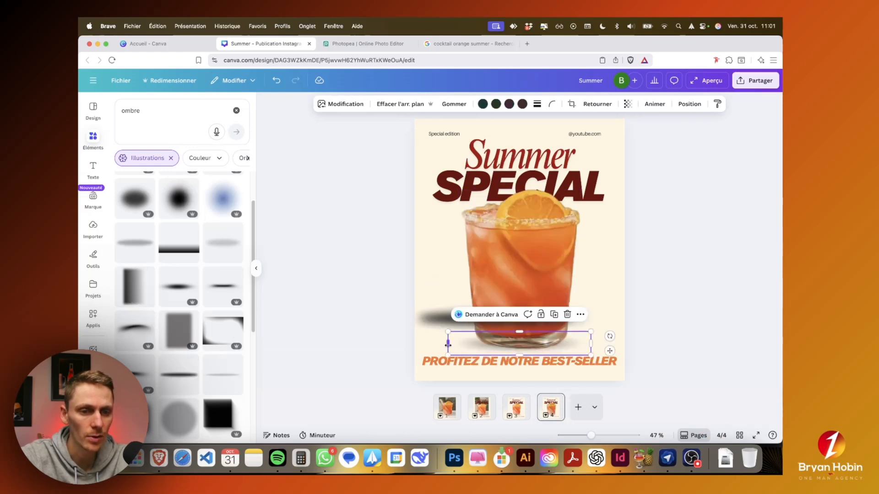
key("Delete")
left_click_drag(554, 318, 554, 346)
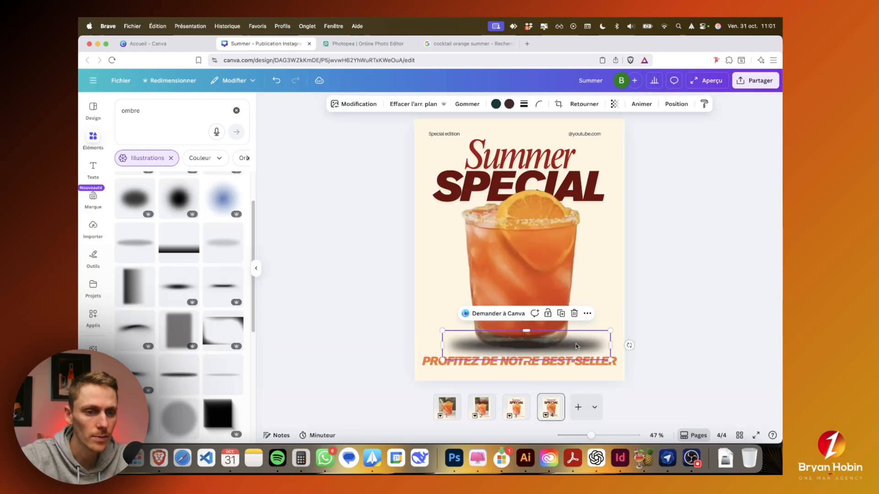
left_click_drag(604, 357, 566, 345)
left_click(596, 340)
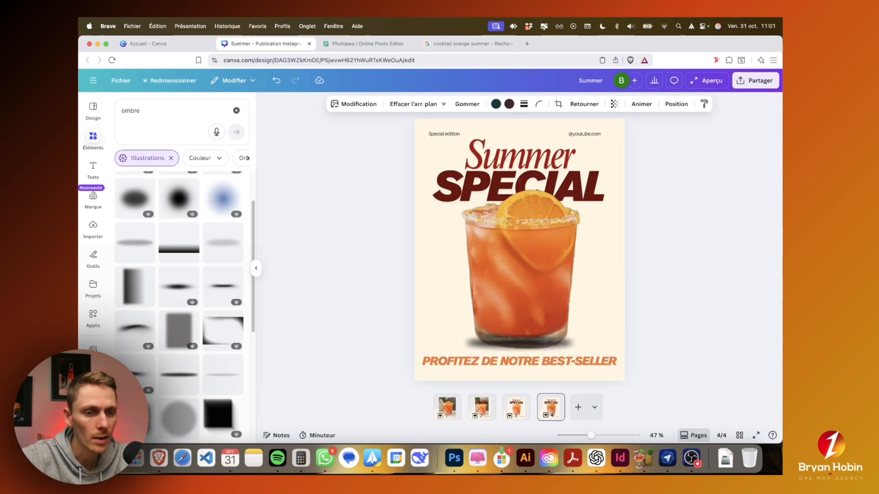
Step: Send the new shadow to the very back behind the glass and set its transparency value to 33
left_click(677, 104)
left_click(233, 168)
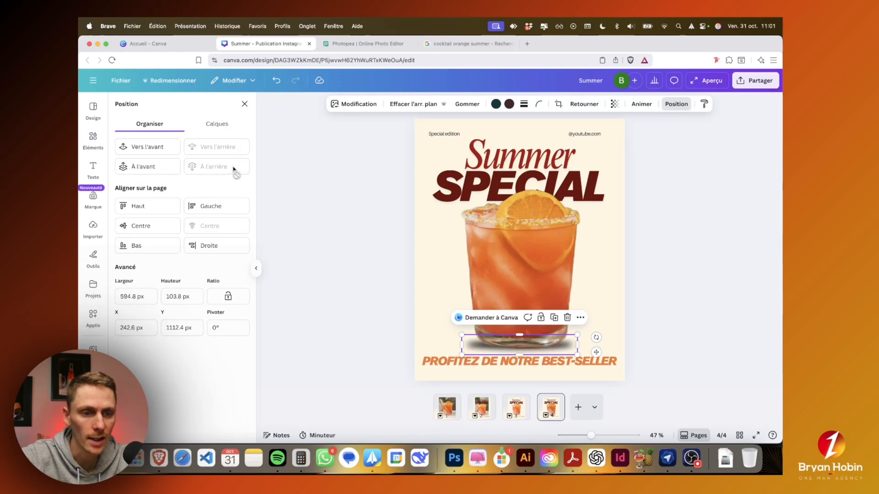
left_click(615, 105)
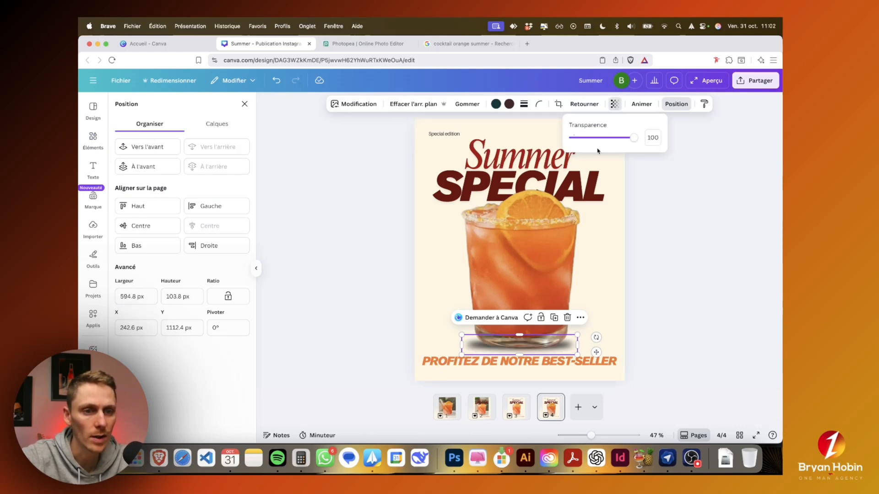
left_click(597, 138)
left_click_drag(596, 142, 594, 144)
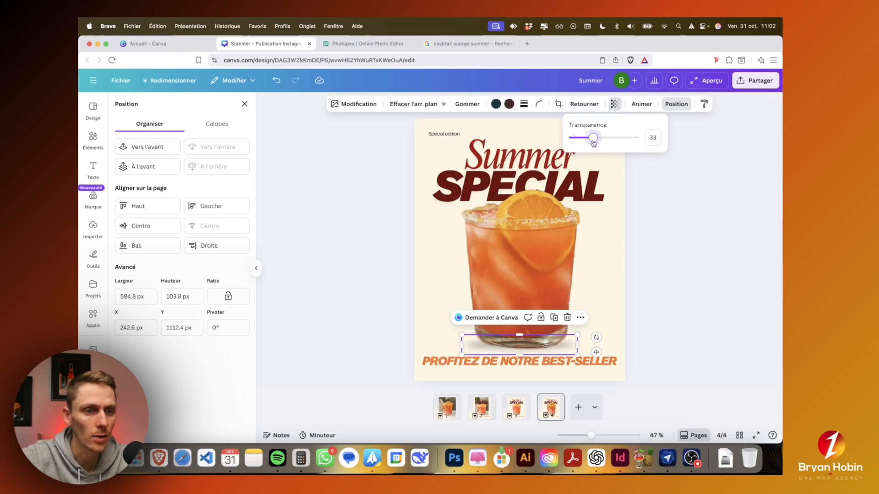
left_click(646, 304)
left_click(647, 306)
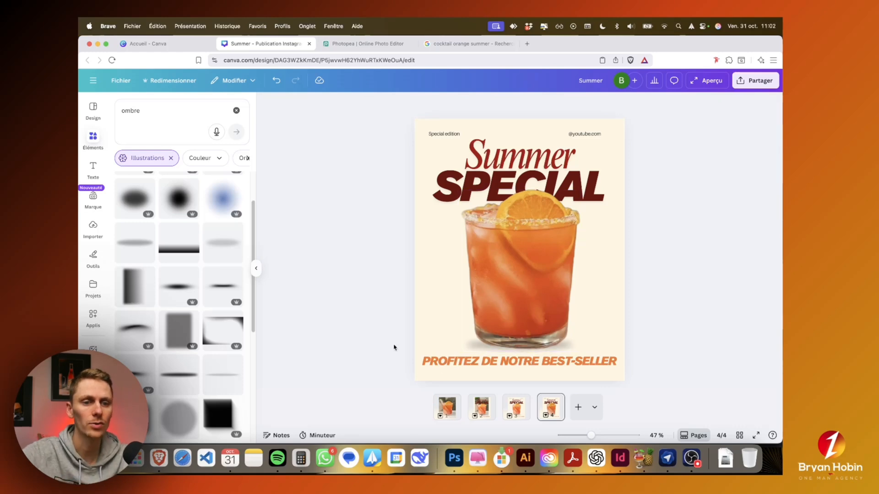
Step: Select the cocktail glass and raise its brightness (Luminosité) to 12
left_click(500, 277)
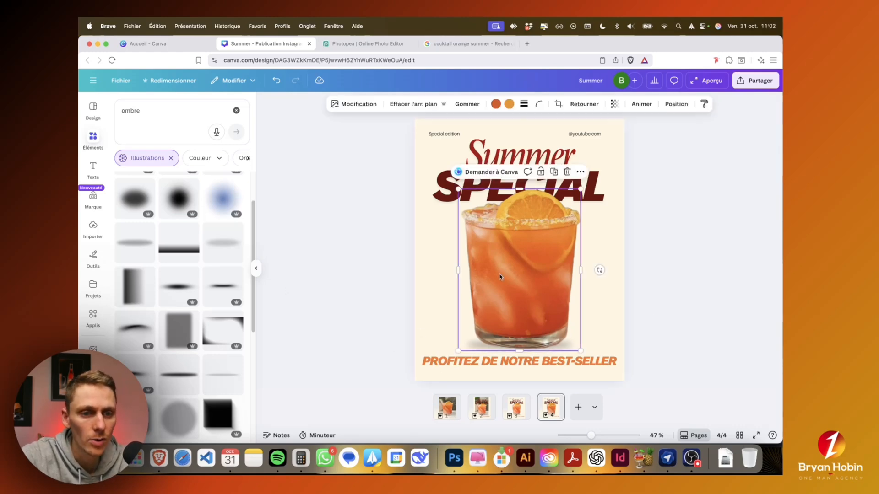
left_click(360, 105)
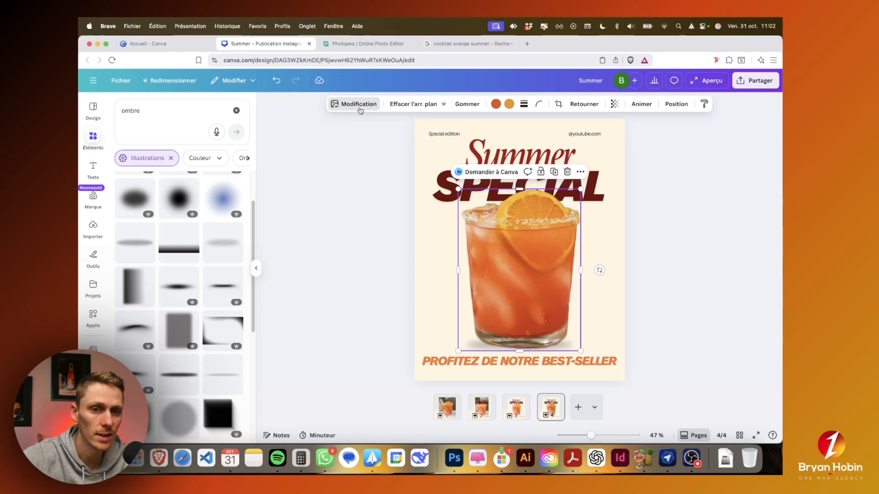
left_click(161, 168)
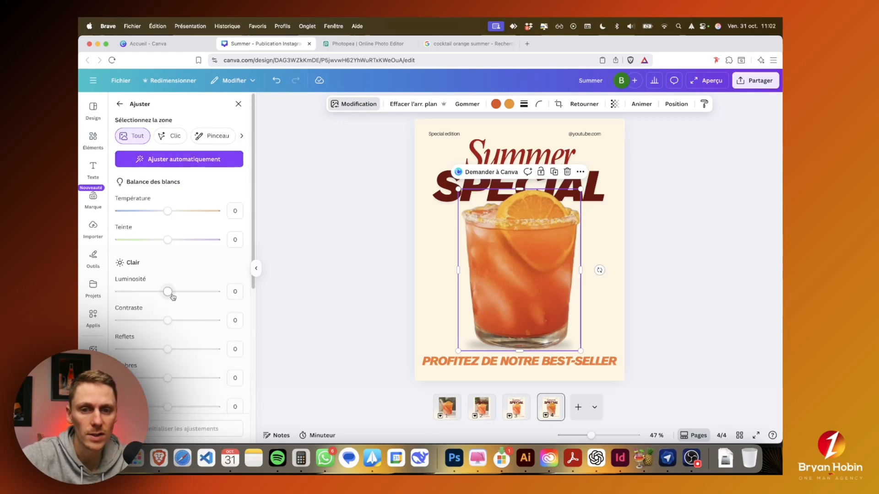
left_click_drag(168, 292, 173, 296)
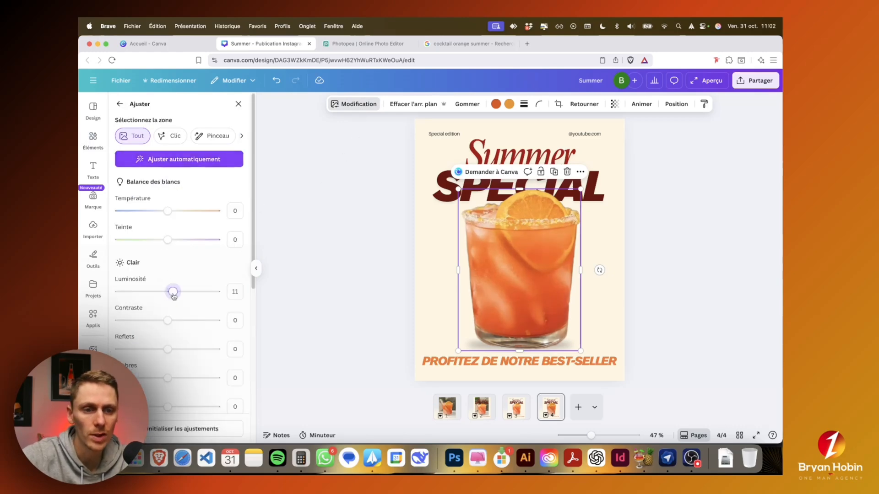
Step: Compare the finished poster on page 4 with the earlier version on page 3
left_click(522, 412)
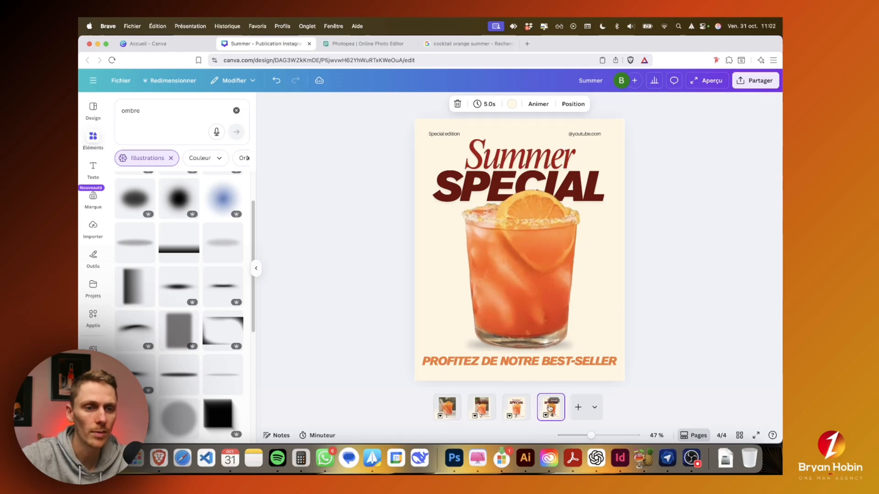
left_click(489, 412)
left_click(525, 412)
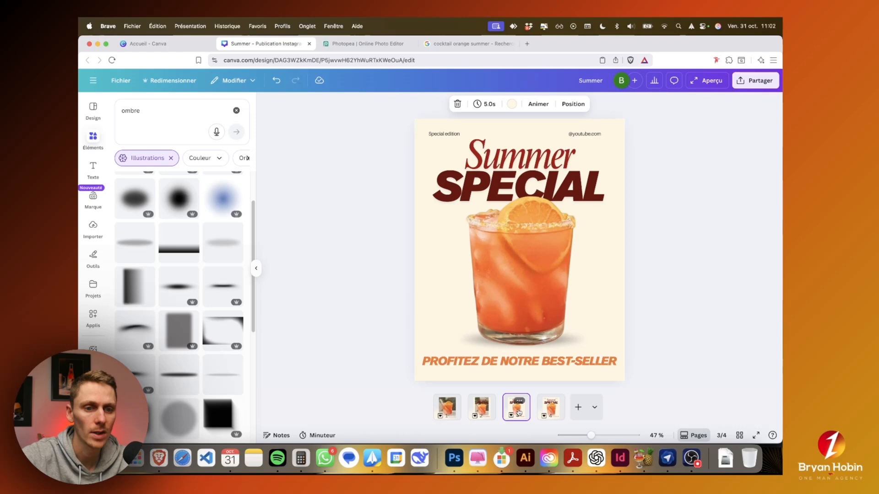
left_click(551, 407)
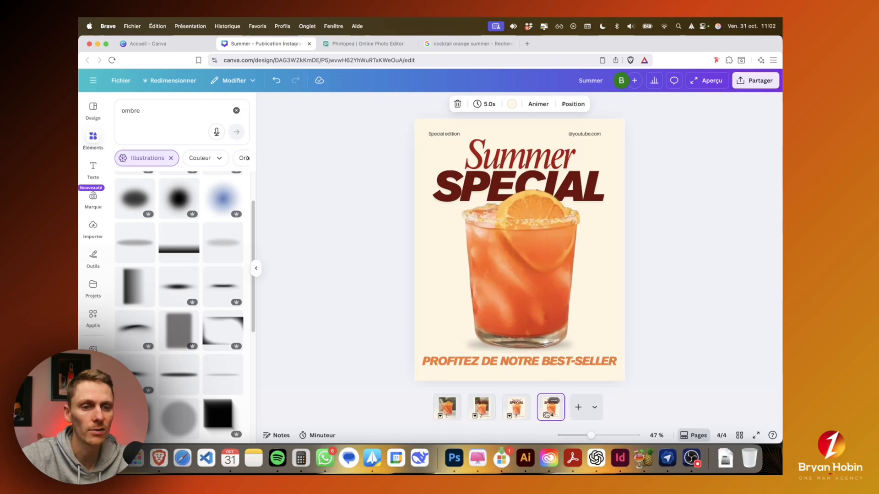
Step: Switch to the Google Images results and search for "pomme"
left_click(357, 53)
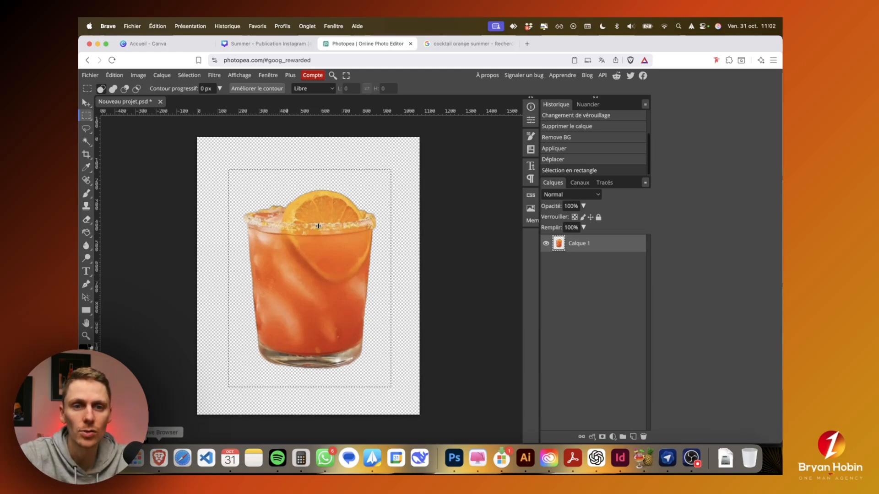
left_click(496, 43)
left_click(325, 85)
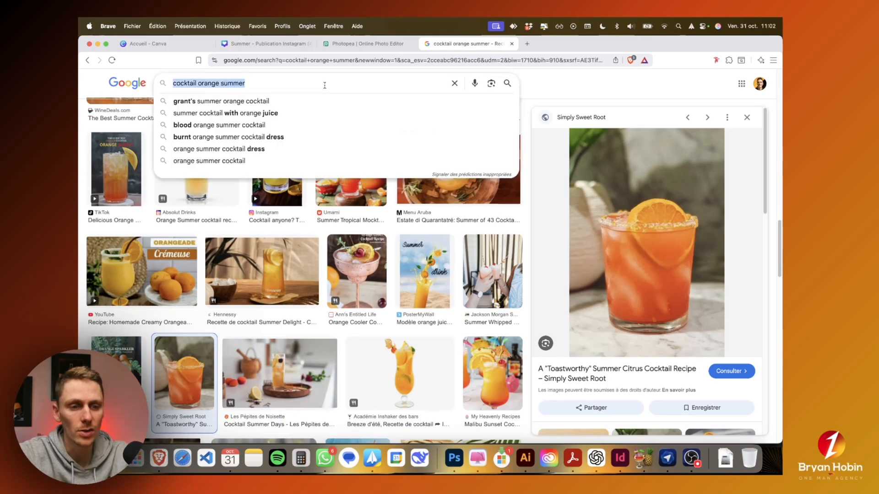
type("po")
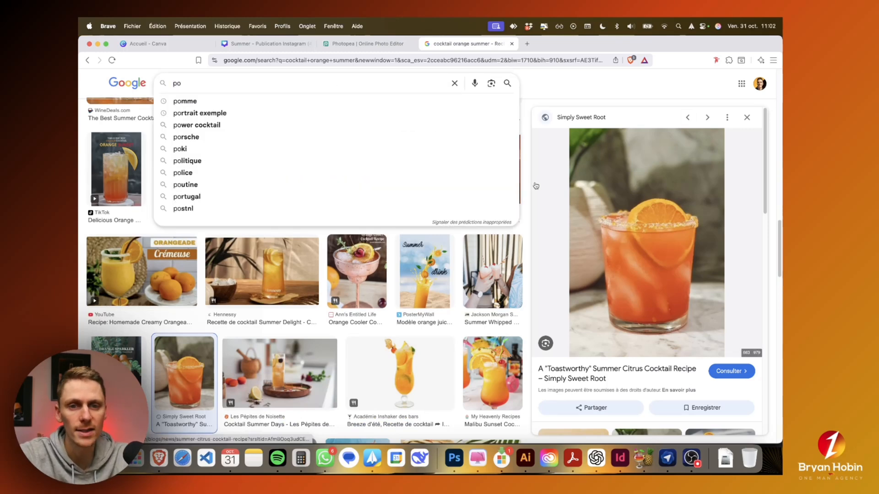
left_click(409, 101)
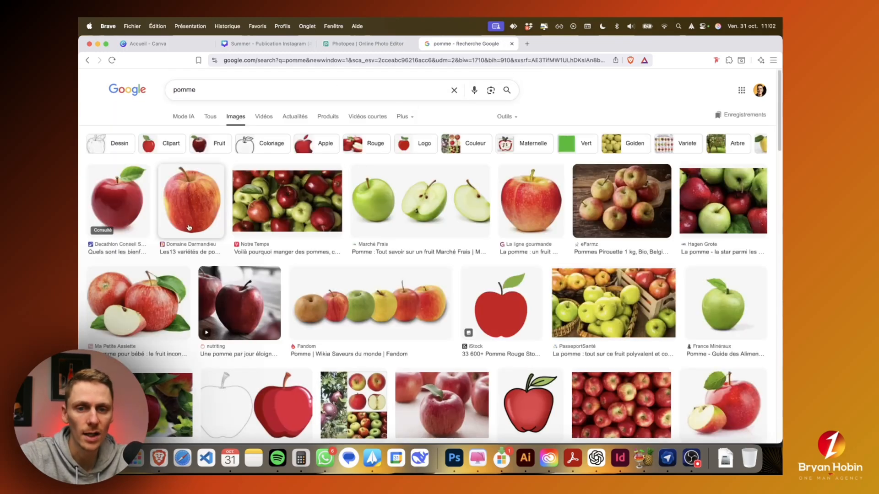
Step: Open the first red apple image with a green leaf and copy it to the clipboard
left_click(136, 218)
right_click(614, 261)
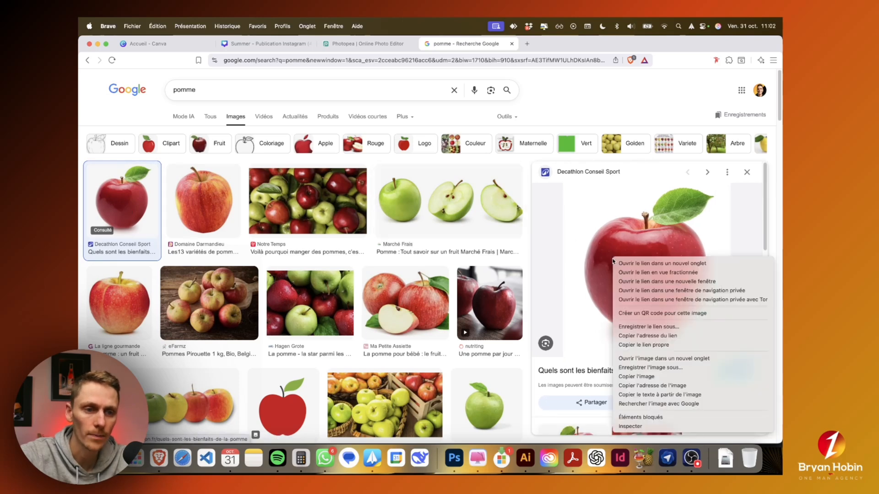
left_click(641, 376)
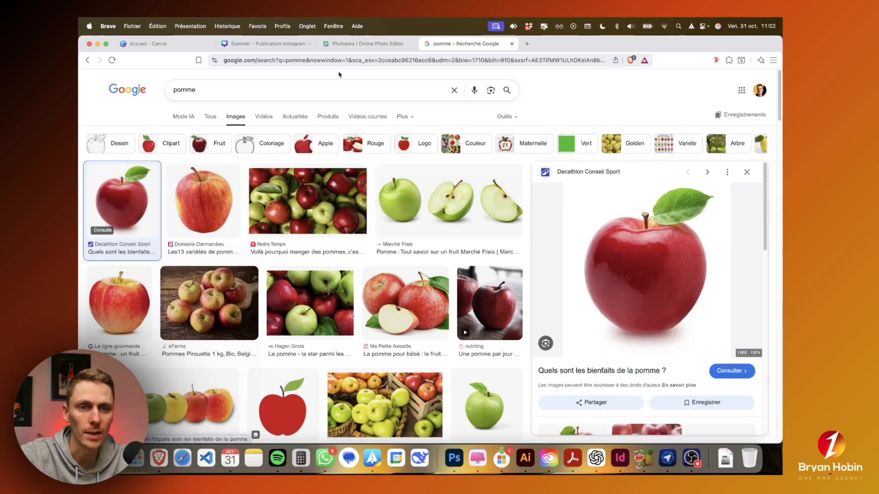
Step: Switch to Photopea and create a new project with a white background
left_click(342, 44)
left_click(90, 76)
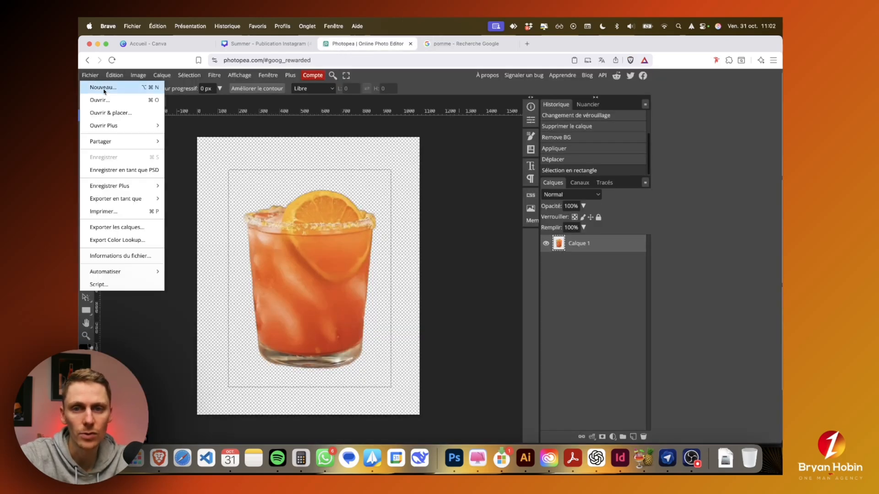
left_click(104, 87)
left_click(550, 238)
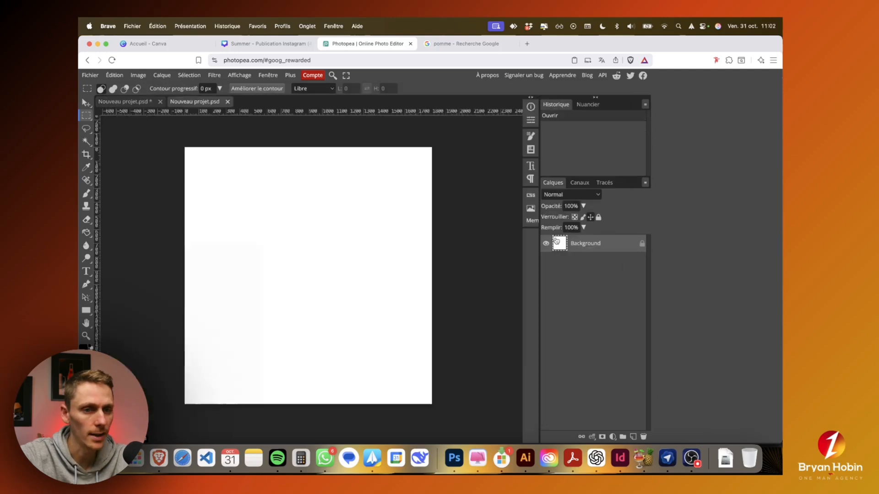
Step: Paste the copied apple image into the new project
right_click(288, 248)
left_click(293, 251)
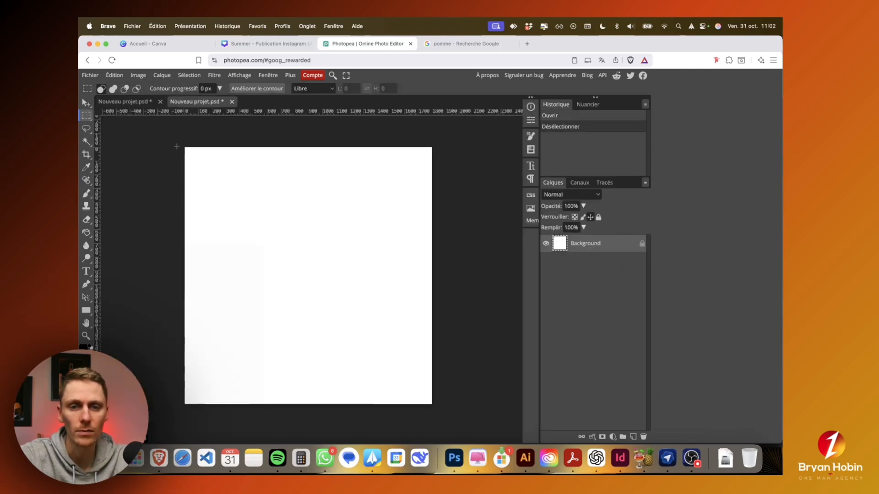
left_click(121, 75)
left_click(133, 182)
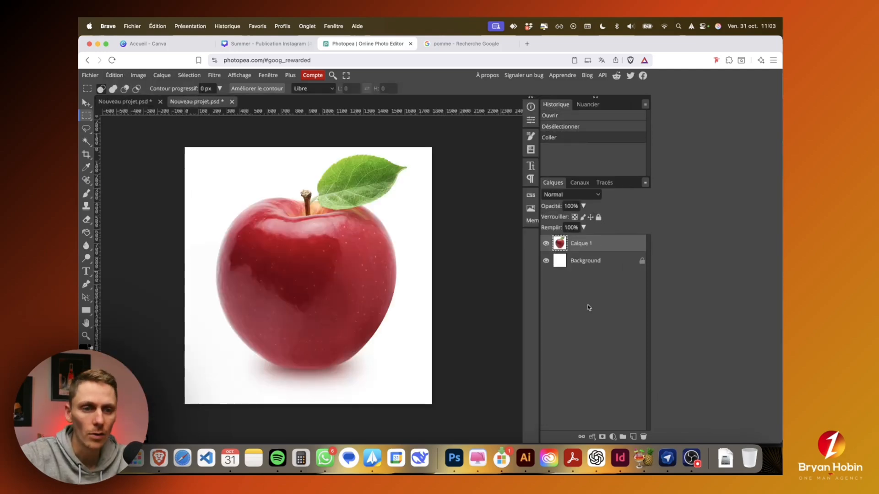
Step: Unlock the white Background layer and delete it, keeping only the apple layer
left_click(609, 267)
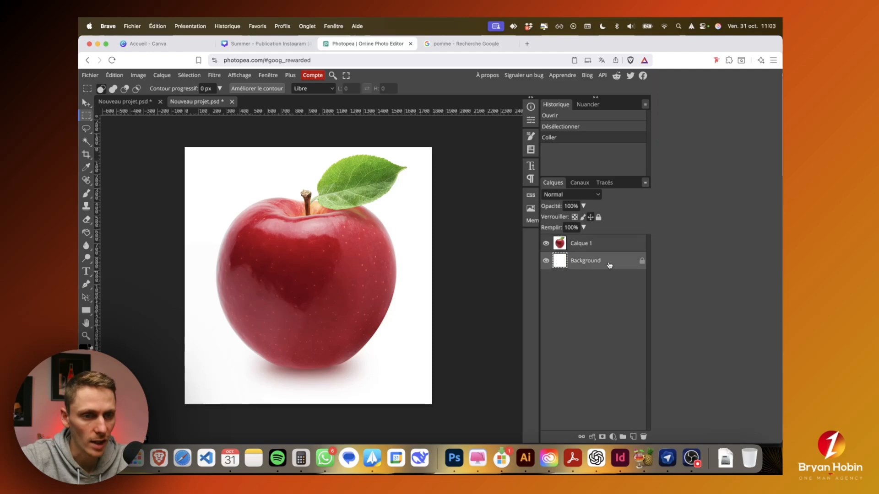
left_click(642, 262)
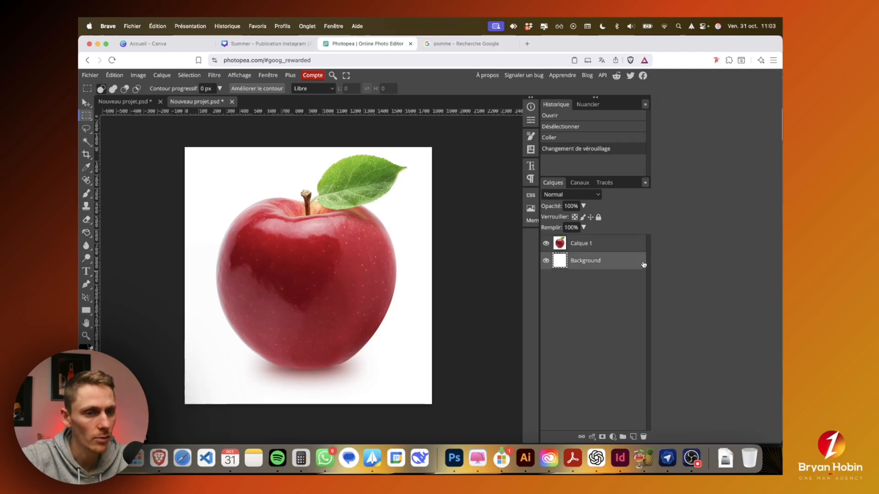
left_click(644, 438)
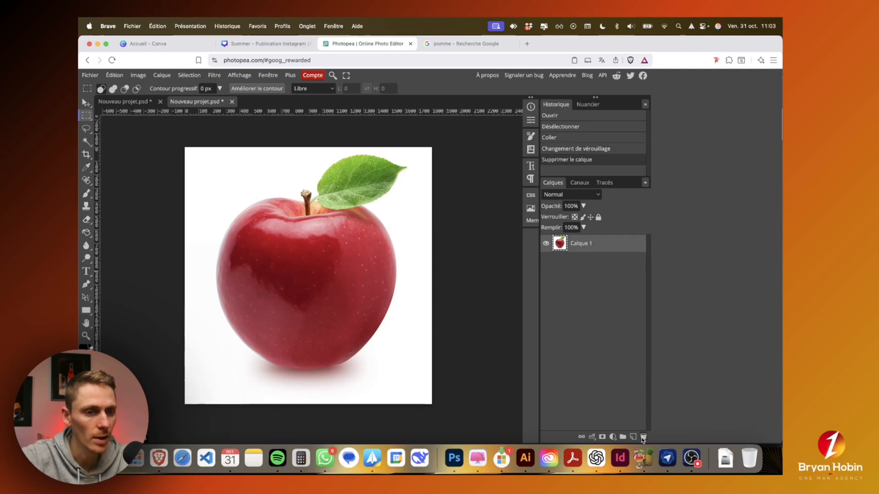
Step: Select the white area around the apple with the Magic Wand at tolerance 16
left_click(86, 142)
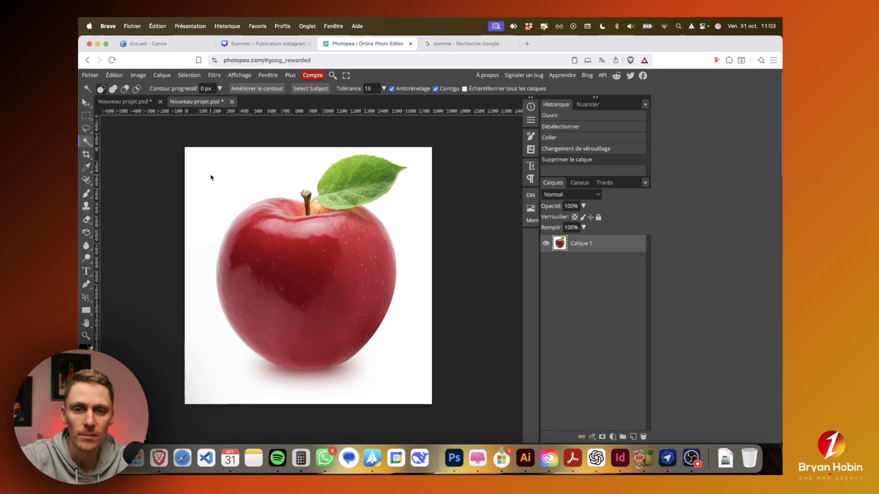
left_click(212, 178)
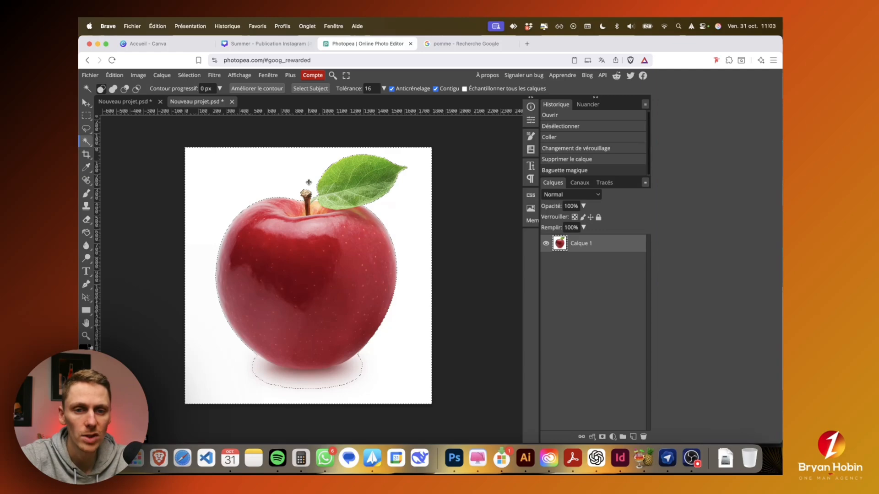
Step: Set the Magic Wand tolerance to 84, clear the current selection and reselect the white area around the apple
left_click(384, 88)
left_click(352, 101)
left_click(421, 204)
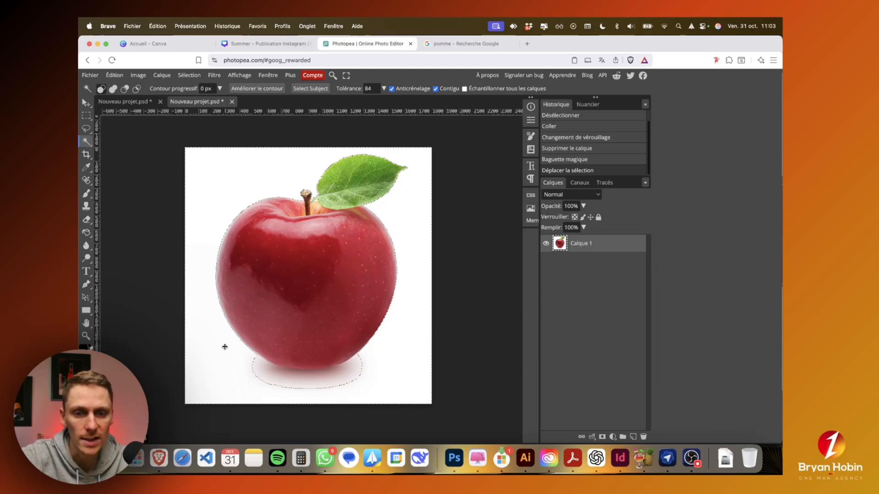
left_click(189, 75)
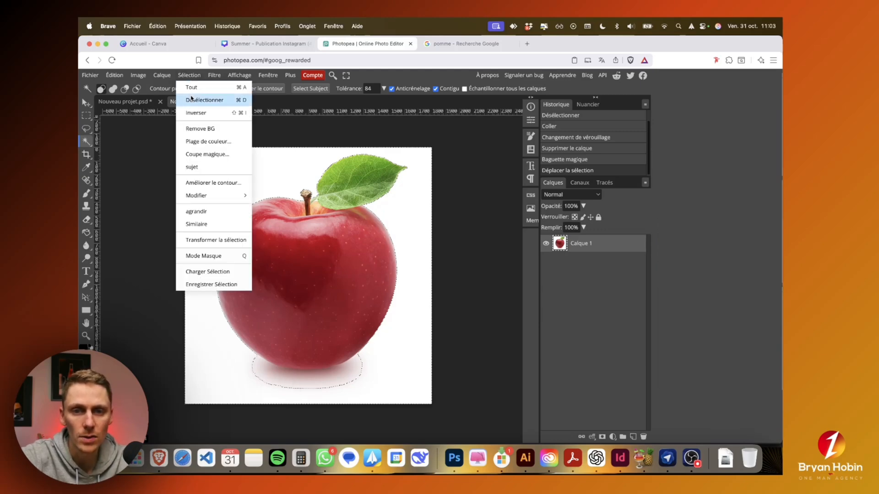
left_click(192, 99)
left_click(235, 187)
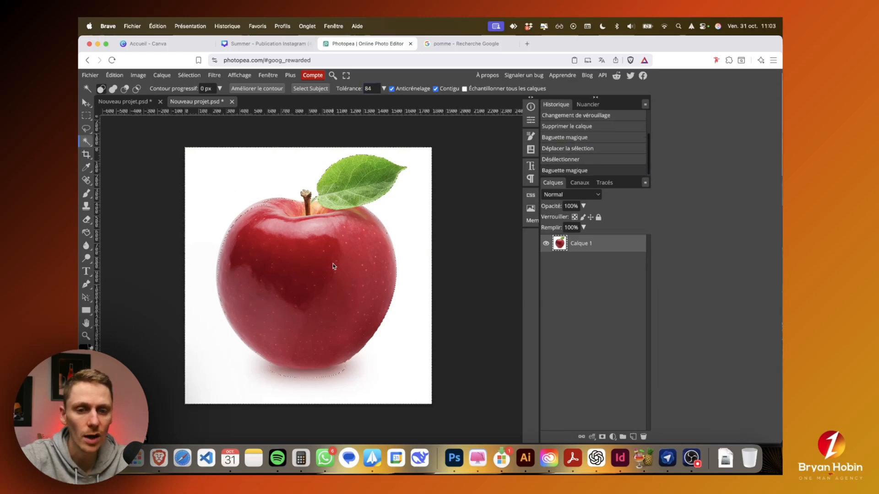
Step: Set the Magic Wand tolerance to 41, clear the current selection and reselect the white area around the apple
left_click(383, 89)
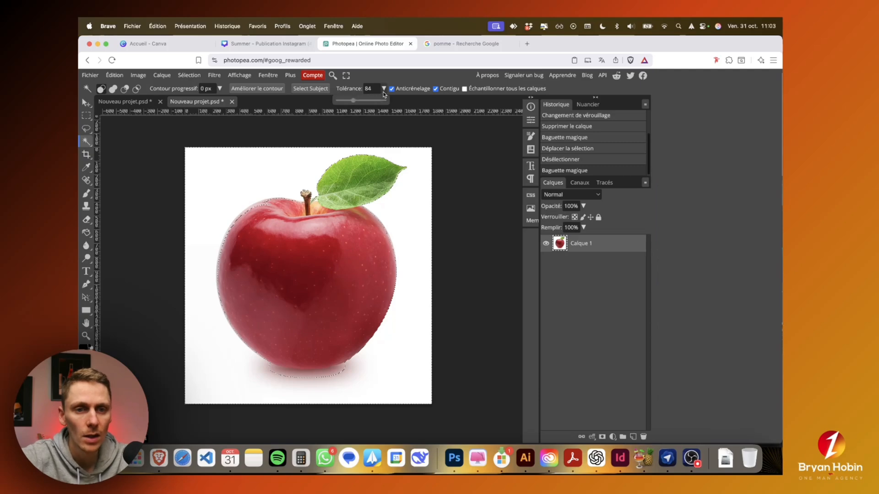
left_click(345, 100)
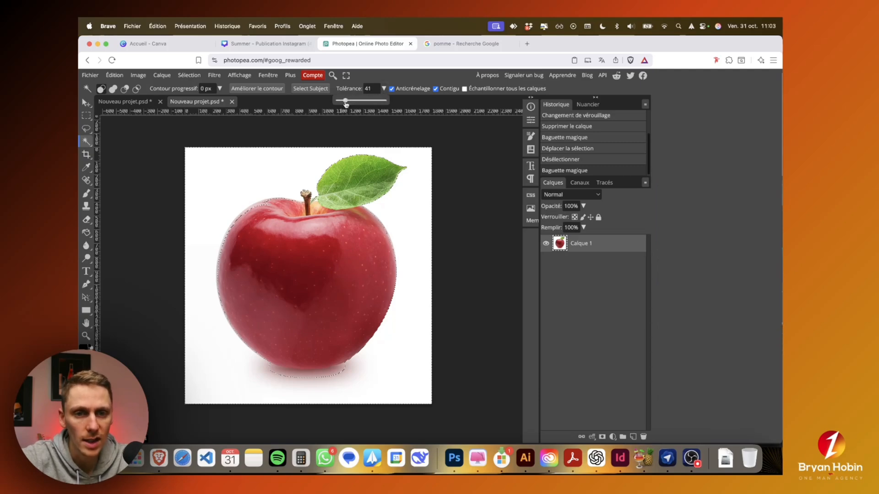
left_click(183, 76)
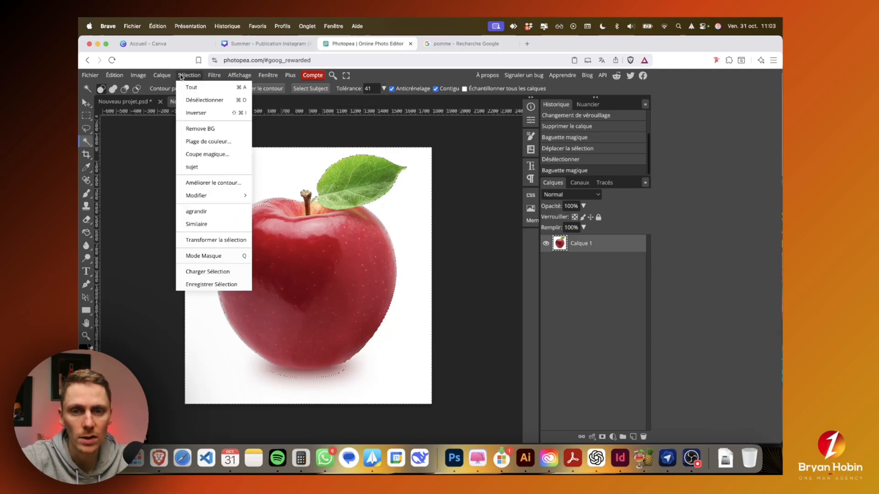
left_click(190, 99)
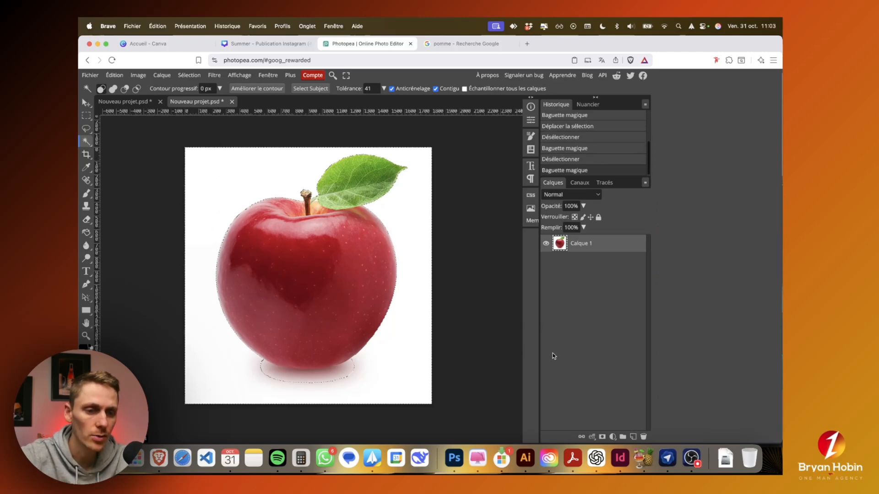
Step: Add a pixel mask to the apple layer from the selection and invert the mask so the background is hidden
left_click(602, 437)
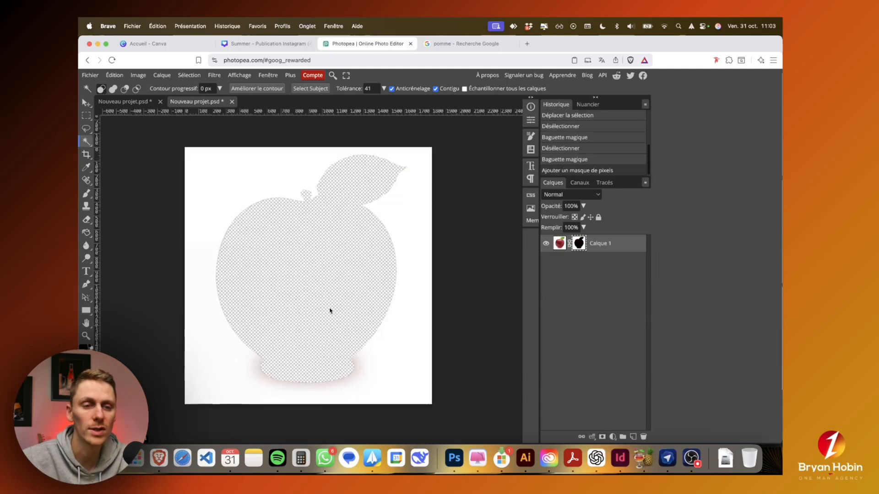
right_click(581, 243)
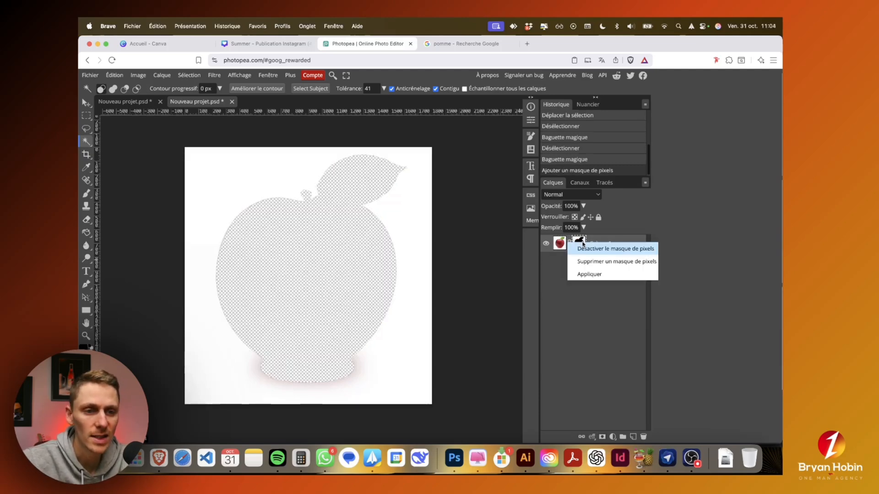
left_click(582, 243)
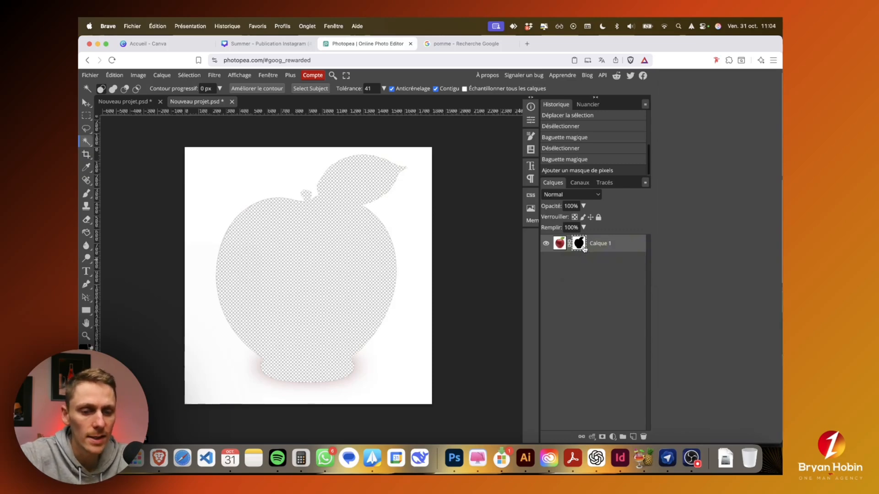
left_click(137, 75)
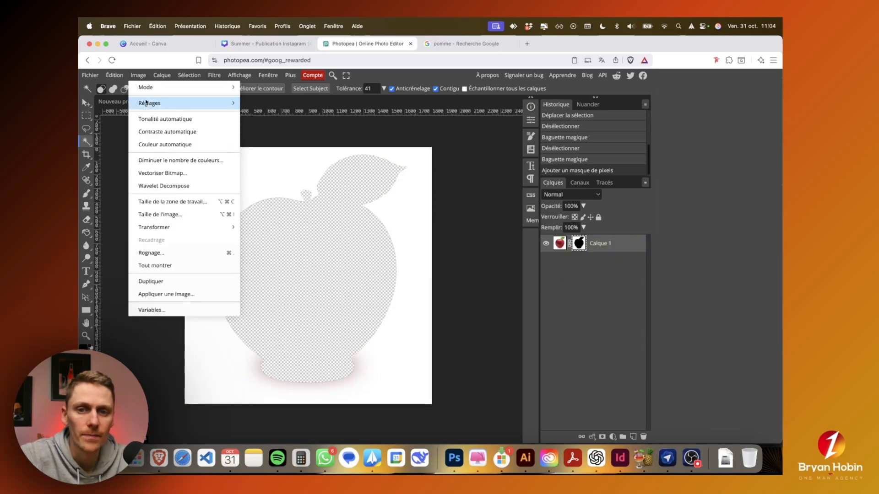
mouse_move(150, 109)
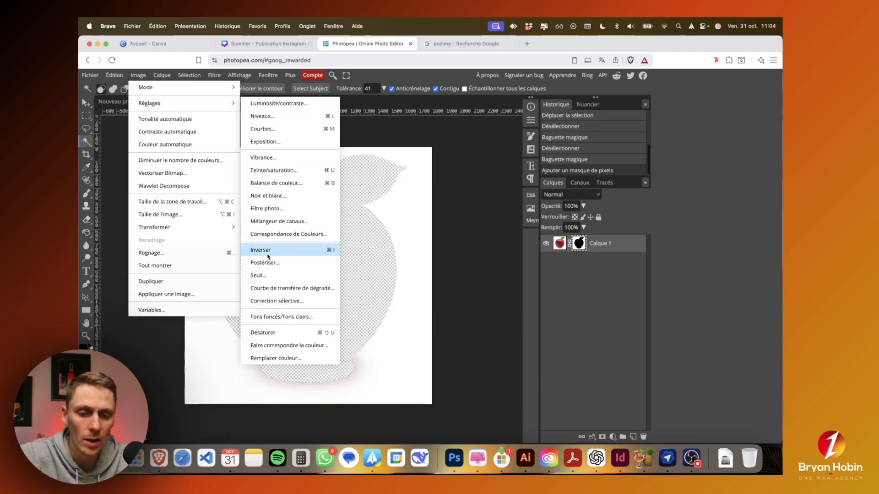
left_click(269, 251)
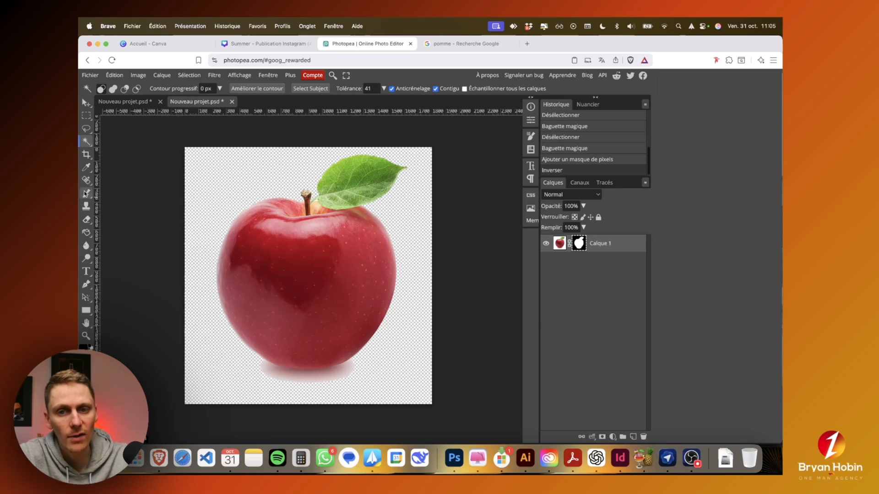
Step: Paint out the leftover shadow beneath the apple on the mask with a larger brush, and apply the mask to the layer
left_click(86, 195)
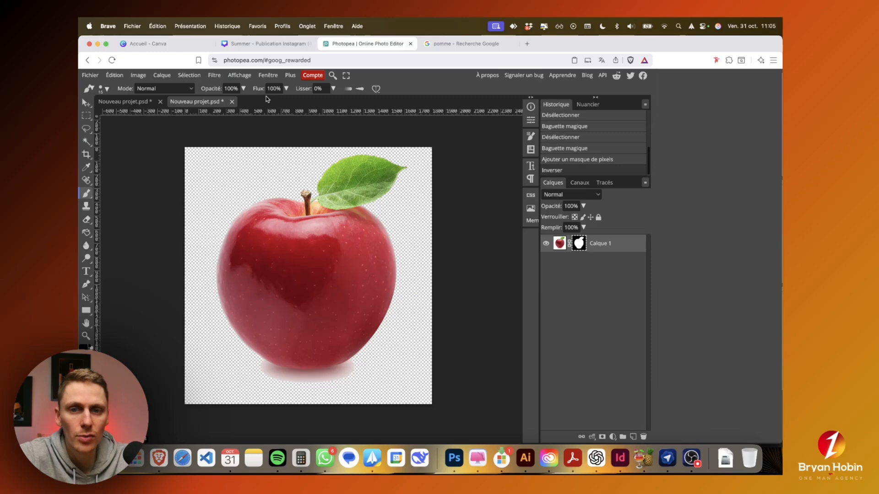
left_click(107, 88)
left_click_drag(143, 112, 172, 113)
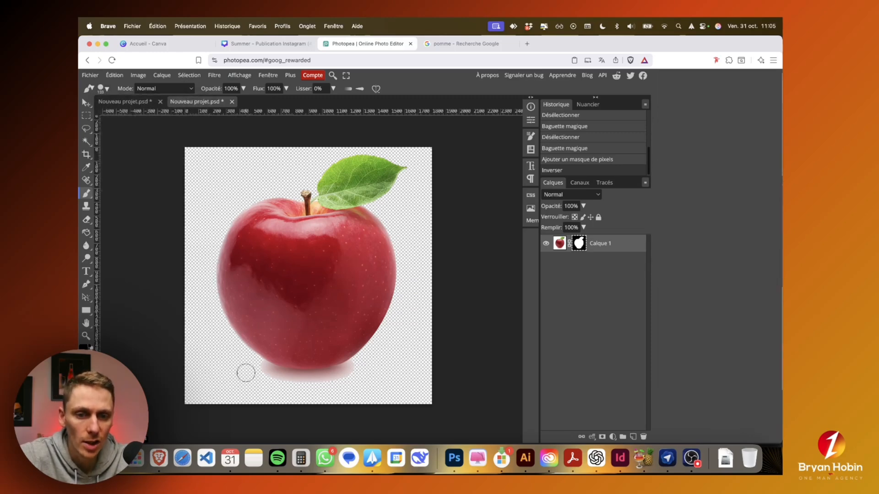
mouse_move(255, 369)
left_mouse_down()
mouse_move(306, 384)
mouse_move(366, 368)
mouse_move(310, 385)
mouse_move(257, 371)
mouse_move(353, 368)
left_mouse_up()
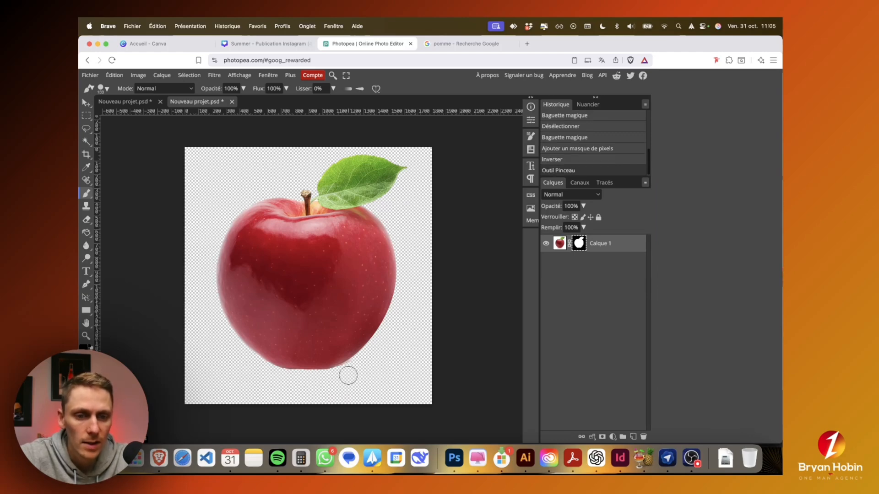
left_click(357, 367)
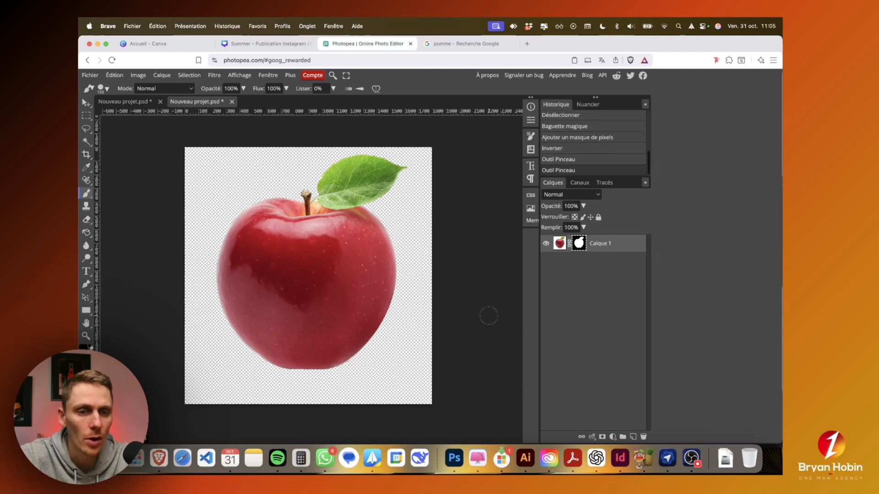
right_click(579, 243)
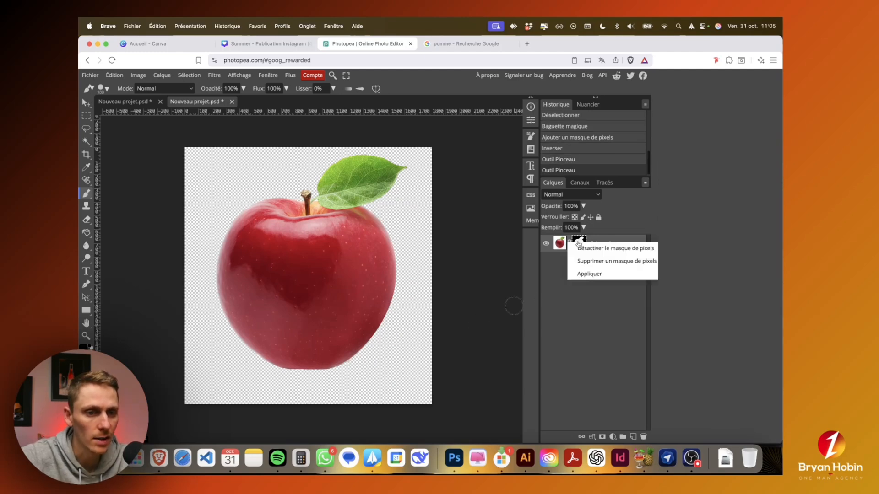
left_click(586, 274)
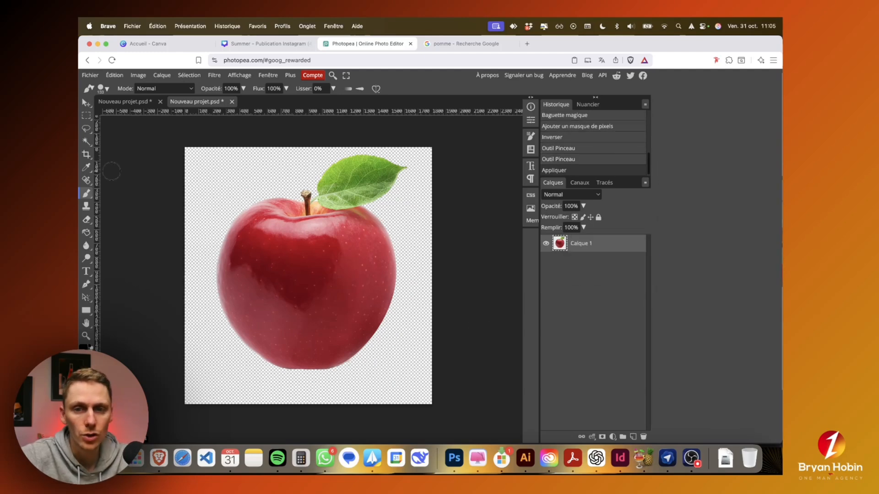
Step: Select the cut-out apple with a rectangular selection and copy it
left_click(86, 115)
left_click_drag(201, 153, 418, 375)
left_click(114, 76)
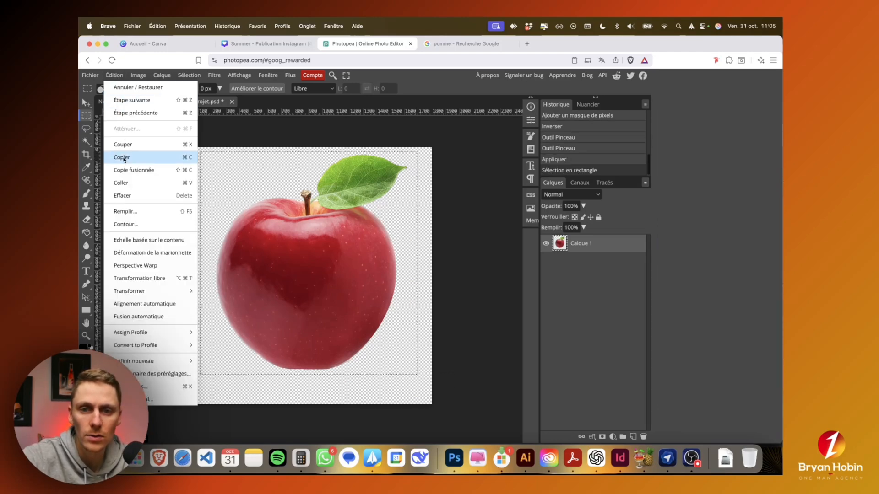
left_click(122, 156)
Step: Switch to the Summer design in Canva, add a new page, paste the cut-out apple and adjust its position near the page's centre
left_click(281, 47)
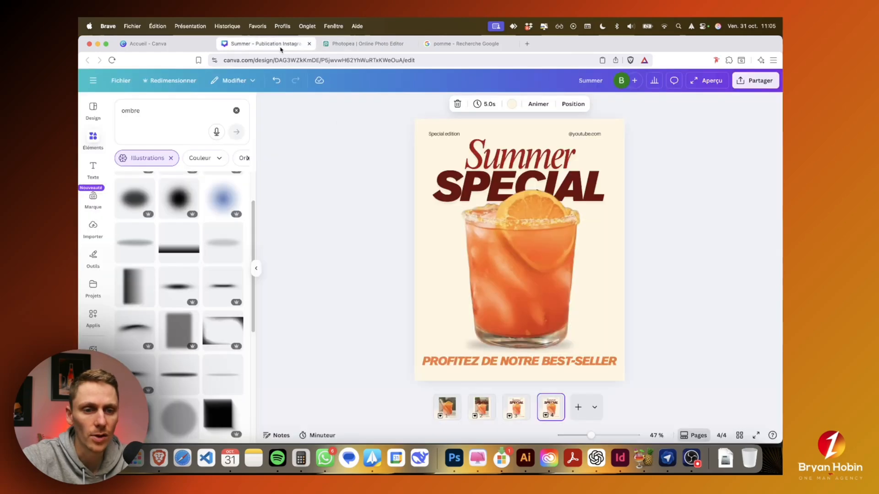
key("super+Return")
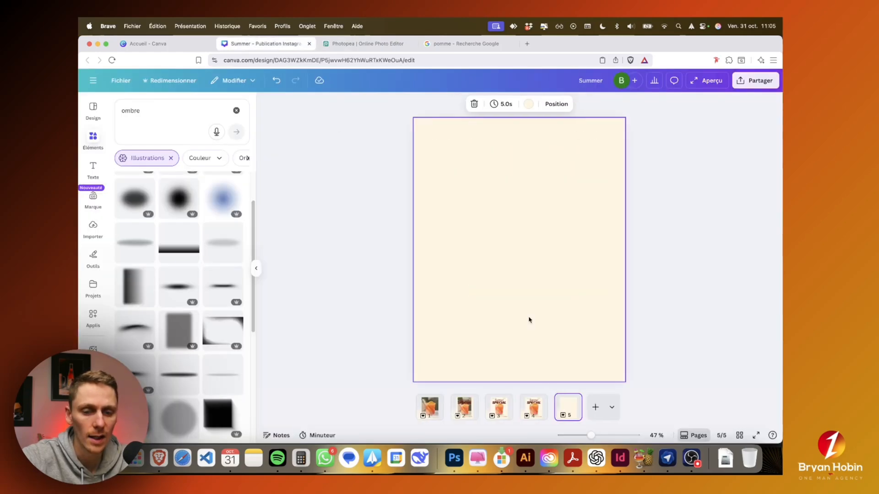
right_click(493, 267)
left_click(513, 263)
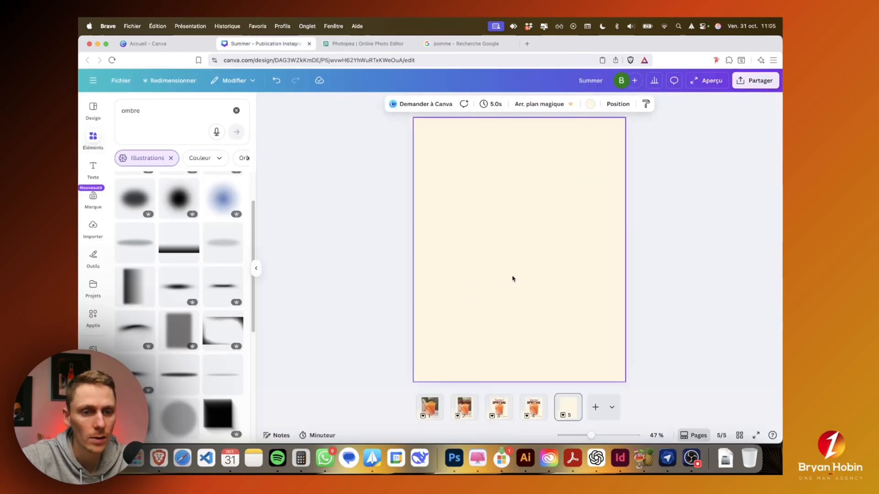
left_click(609, 276)
mouse_move(529, 284)
left_mouse_down()
mouse_move(557, 291)
mouse_move(535, 284)
left_mouse_up()
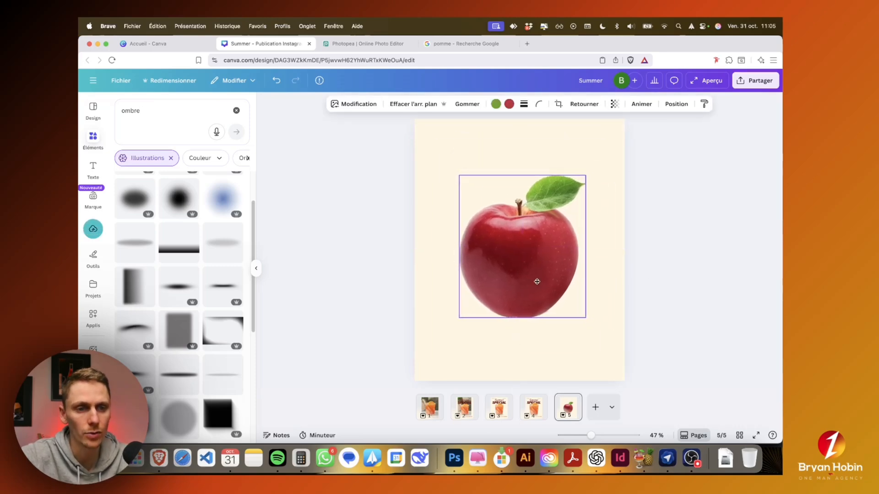
Step: Duplicate the apple page and replace the apple on the copy with the original uploaded apple photo
left_click_drag(567, 407, 585, 406)
left_click(509, 263)
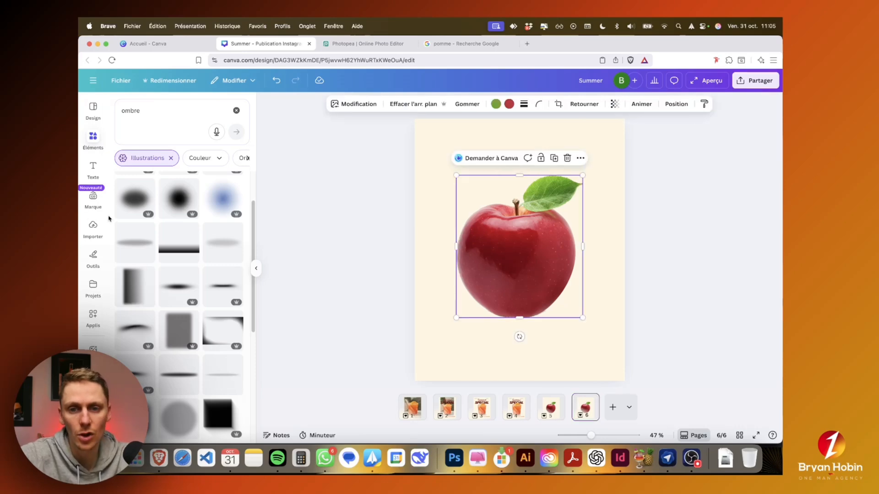
left_click(93, 229)
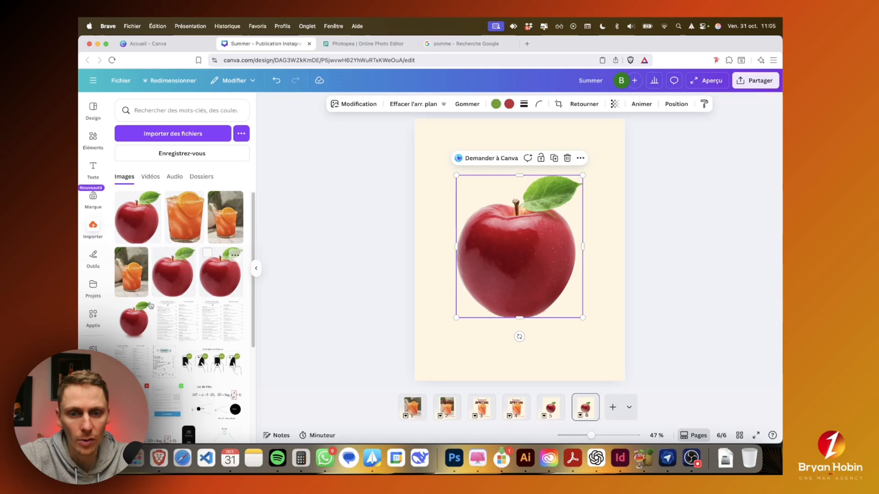
left_click_drag(133, 316, 471, 248)
Step: Remove the apple photo's background with Canva's background remover and enlarge the image slightly to match the Photopea cut-out
left_click(420, 107)
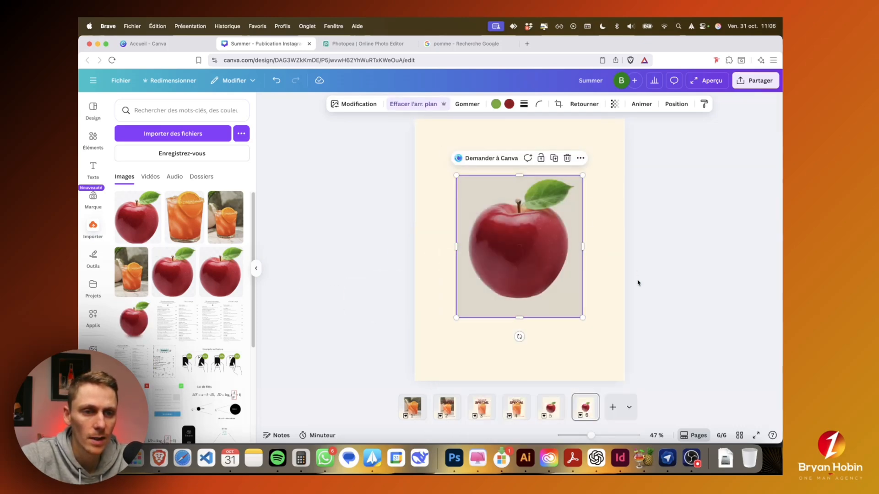
left_click_drag(582, 317, 593, 327)
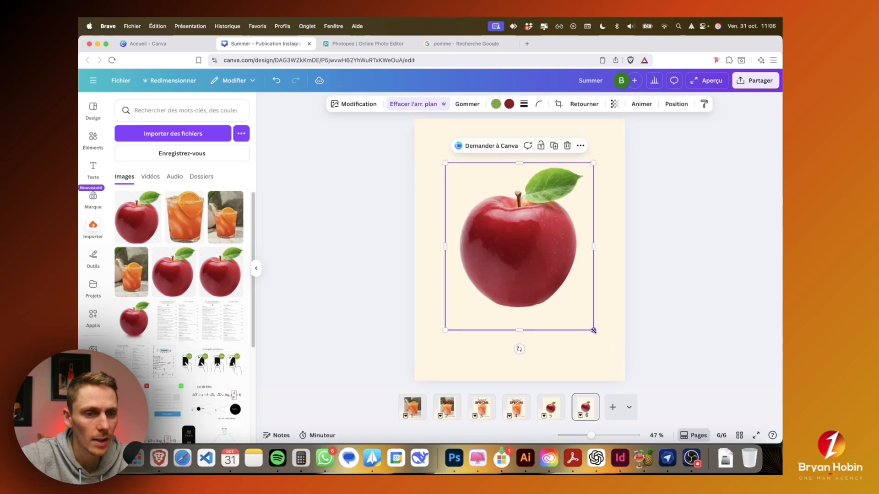
Step: Compare the Photopea cut-out on page 5 with the Canva background removal on page 6
left_click(551, 410)
left_click(586, 409)
left_click(552, 409)
left_click(587, 409)
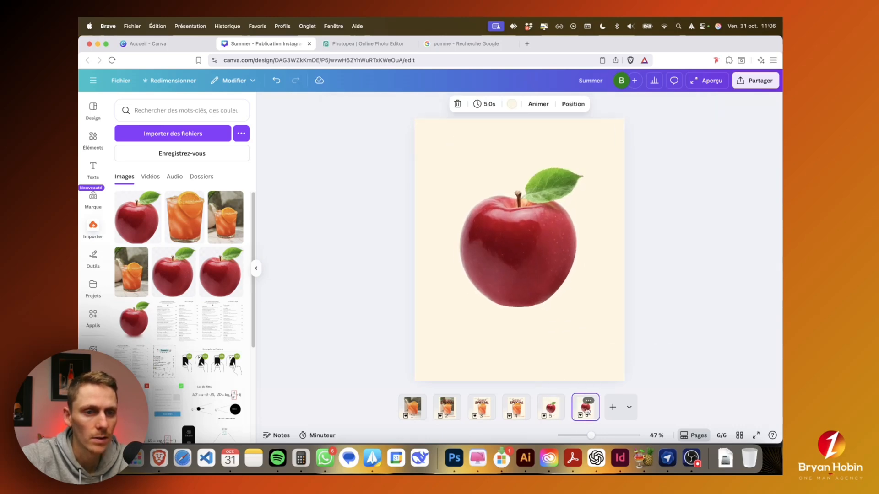